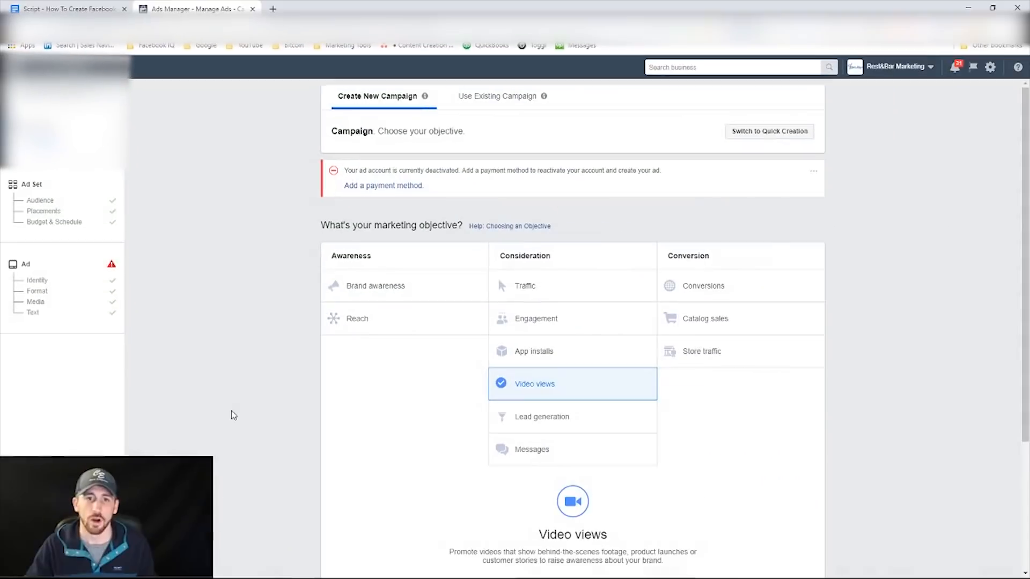
Continue to the ad set setup with the Video views objective and the campaign name "Video views Test".
{"action": "scroll", "coordinate": [218, 299], "scroll_direction": "down", "scroll_amount": 1}
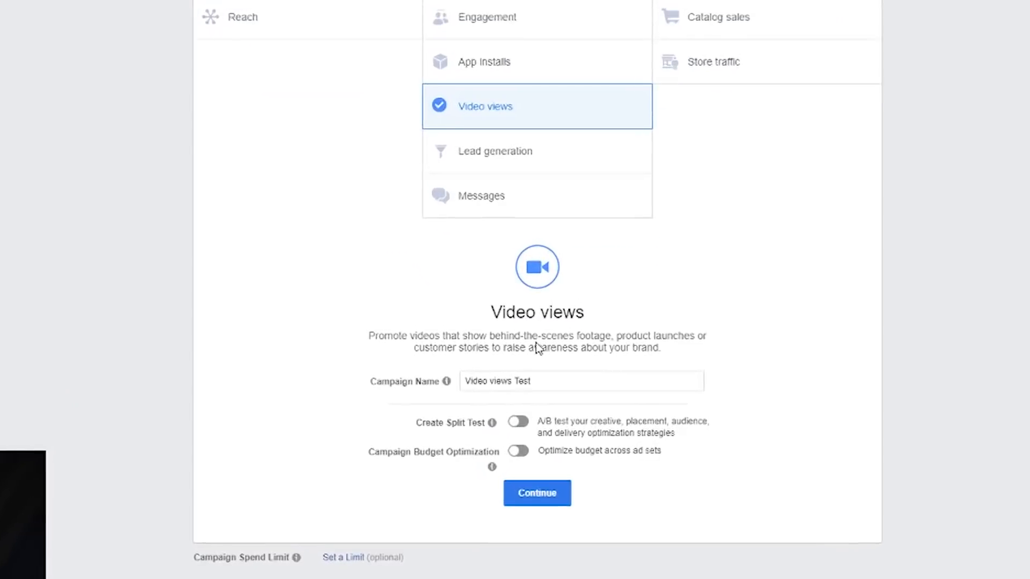
{"action": "left_click", "coordinate": [501, 362]}
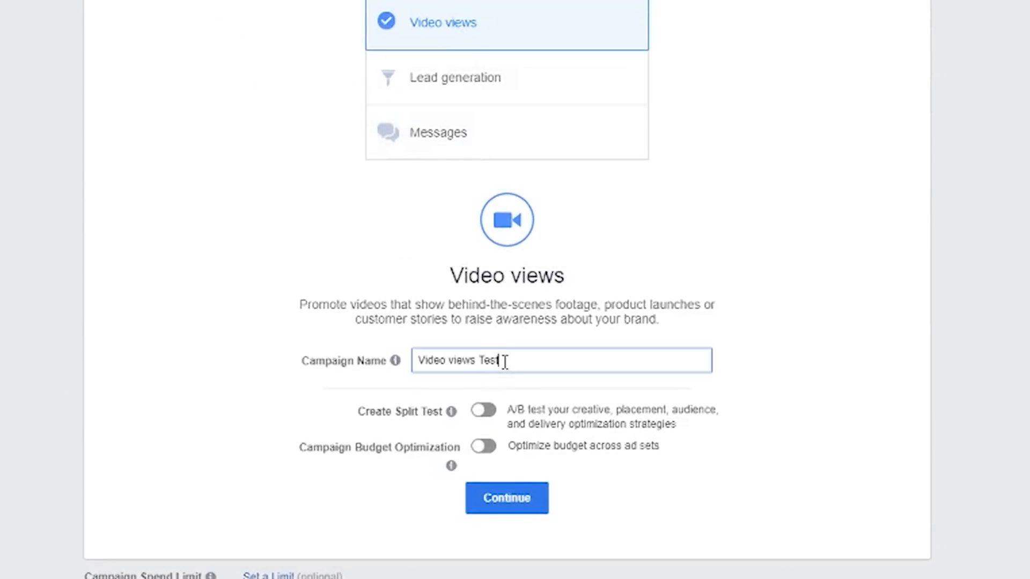
{"action": "left_click", "coordinate": [500, 513]}
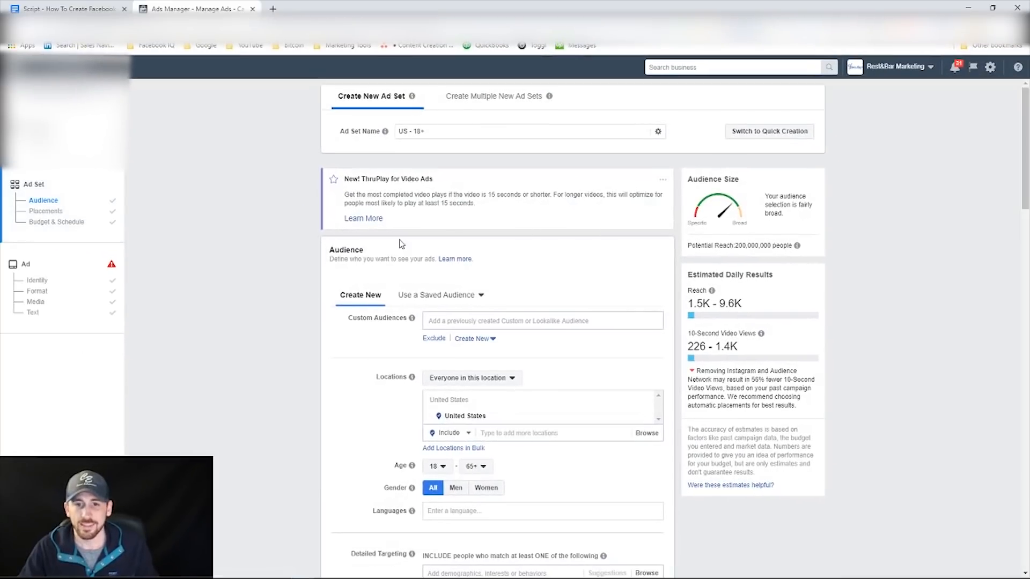
Restrict the ad set's placements to Facebook Feeds by deselecting In-Stream Videos and Suggested Videos and leaving Audience Network deselected.
{"action": "scroll", "coordinate": [322, 217], "scroll_direction": "down", "scroll_amount": 1}
{"action": "scroll", "coordinate": [323, 217], "scroll_direction": "down", "scroll_amount": 10}
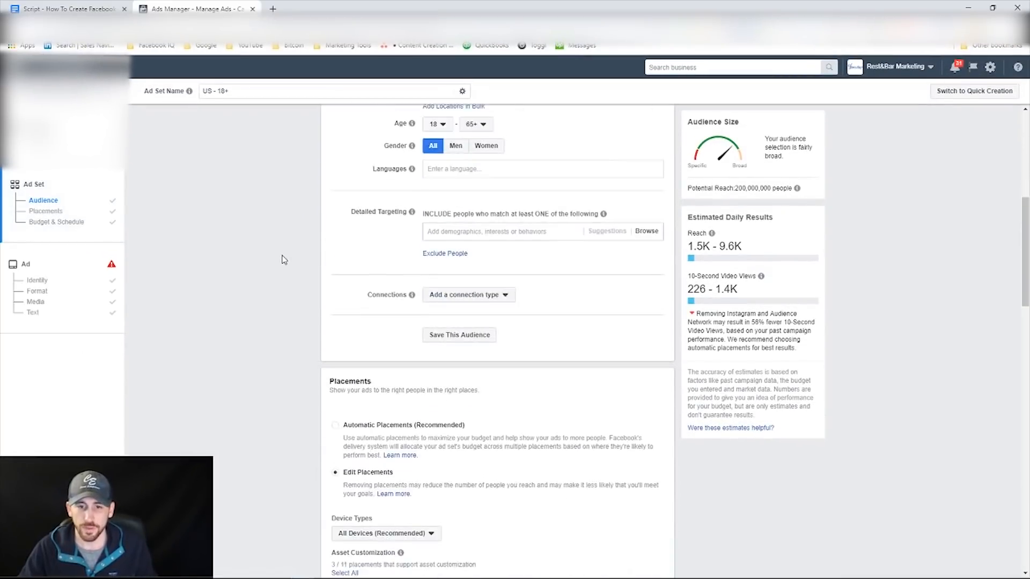
{"action": "scroll", "coordinate": [291, 247], "scroll_direction": "down", "scroll_amount": 2}
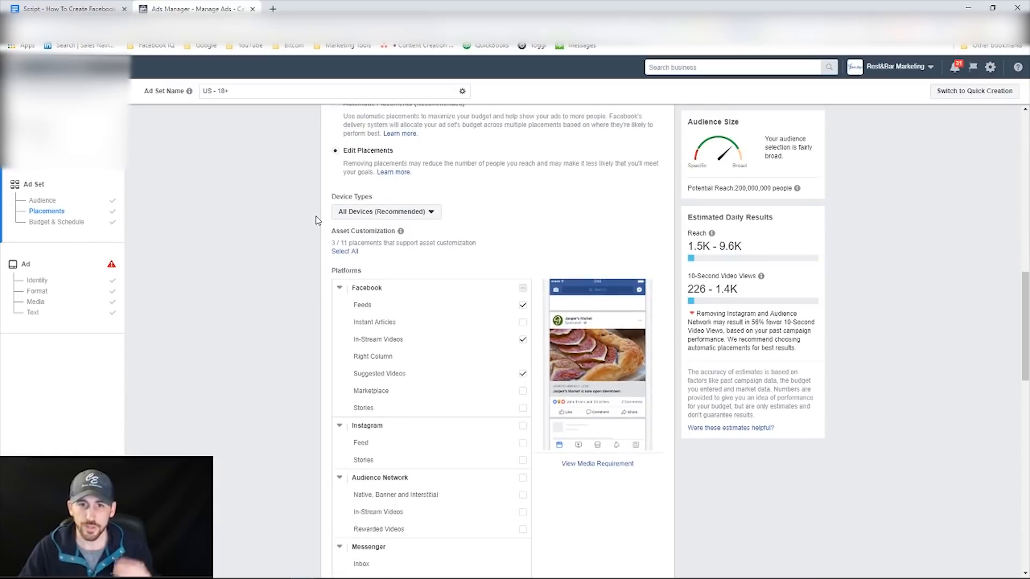
{"action": "scroll", "coordinate": [349, 174], "scroll_direction": "up", "scroll_amount": 12}
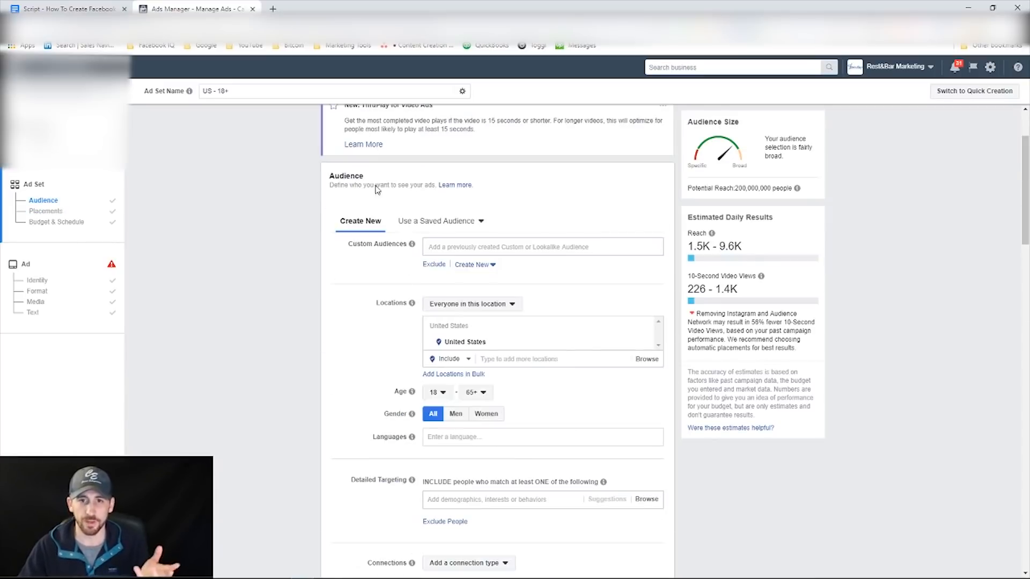
{"action": "scroll", "coordinate": [563, 329], "scroll_direction": "down", "scroll_amount": 10}
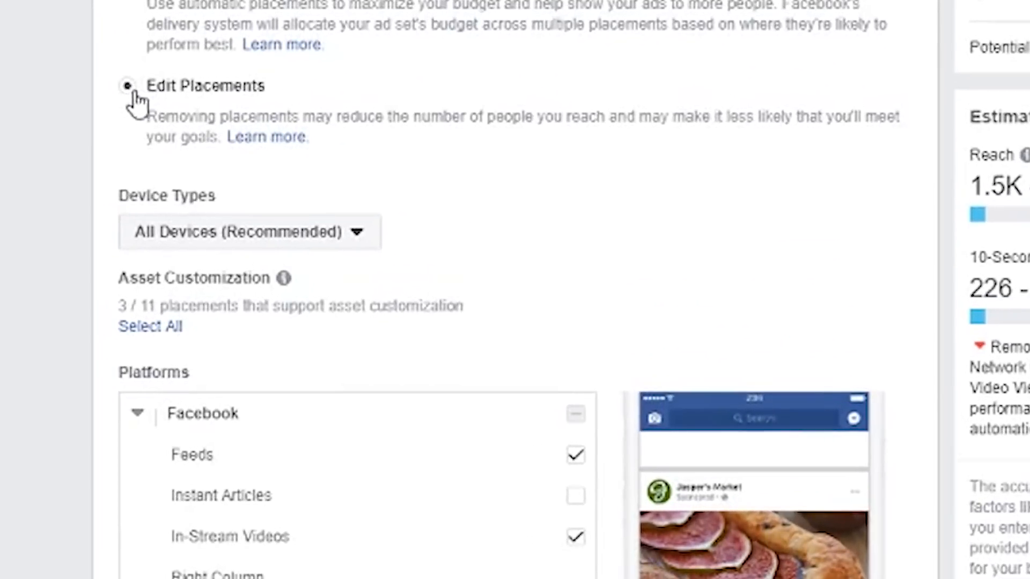
{"action": "scroll", "coordinate": [346, 281], "scroll_direction": "down", "scroll_amount": 1}
{"action": "scroll", "coordinate": [346, 281], "scroll_direction": "down", "scroll_amount": 7}
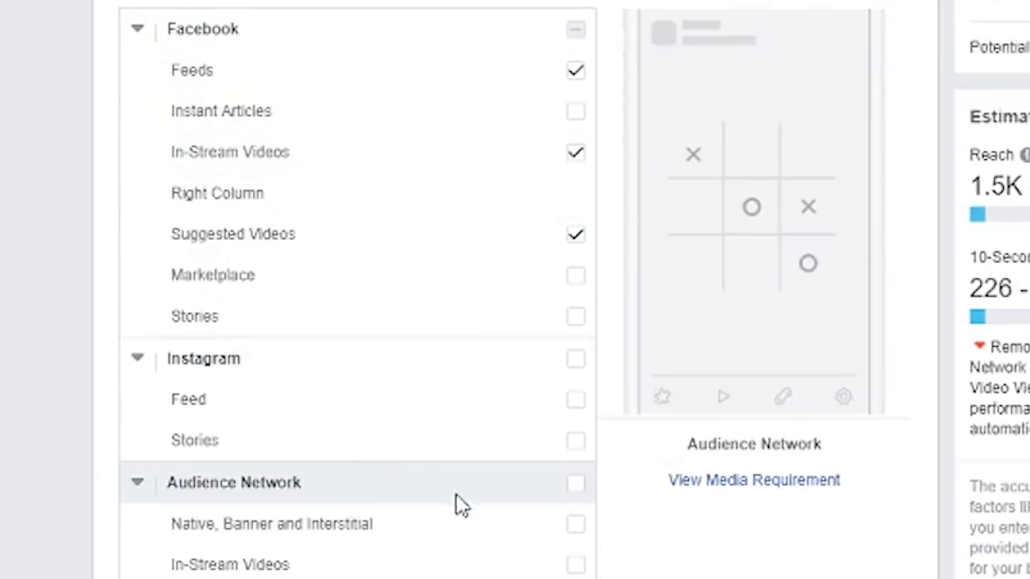
{"action": "left_click", "coordinate": [572, 489]}
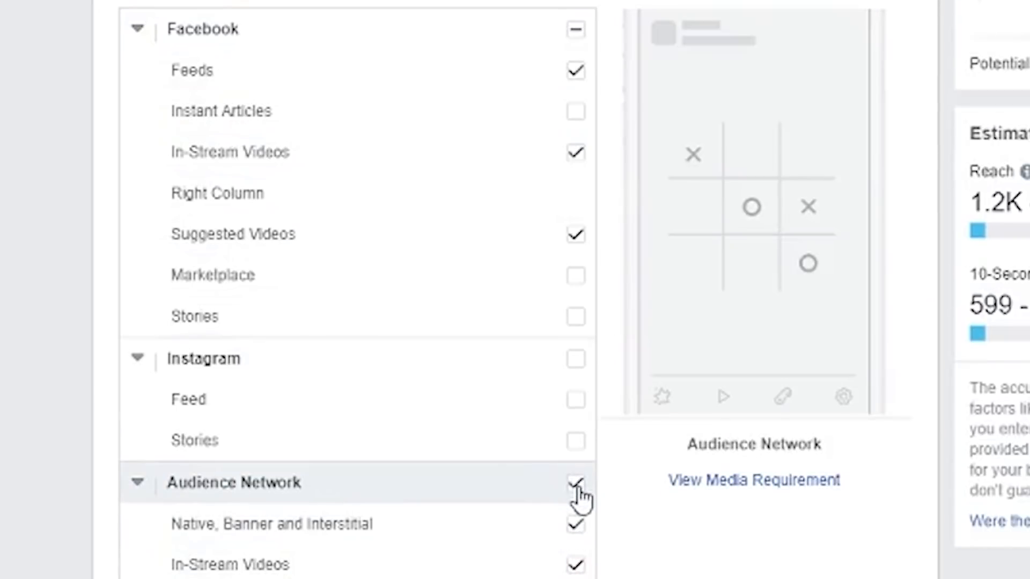
{"action": "left_click", "coordinate": [577, 489]}
{"action": "left_click", "coordinate": [576, 156]}
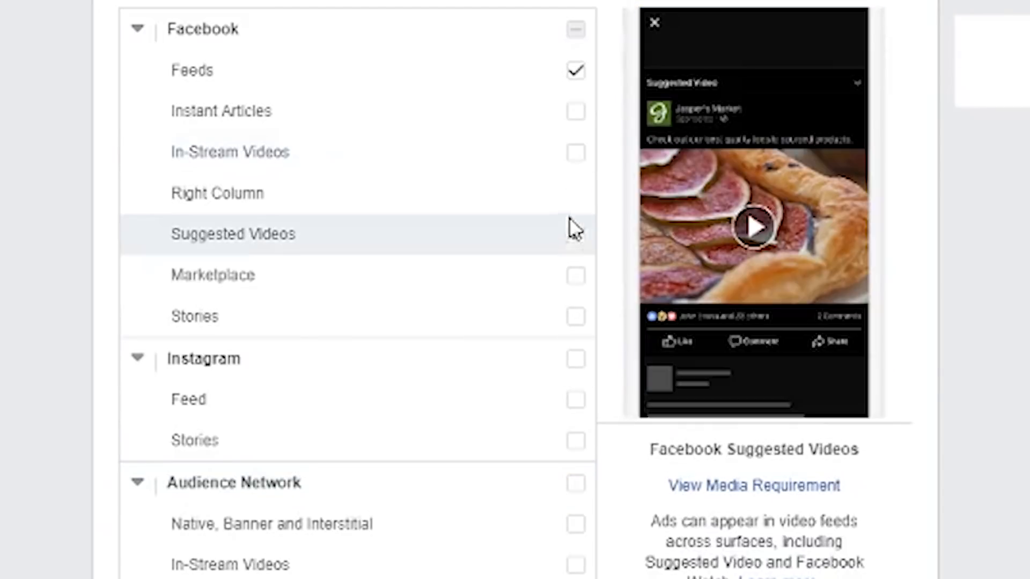
{"action": "left_click", "coordinate": [573, 238]}
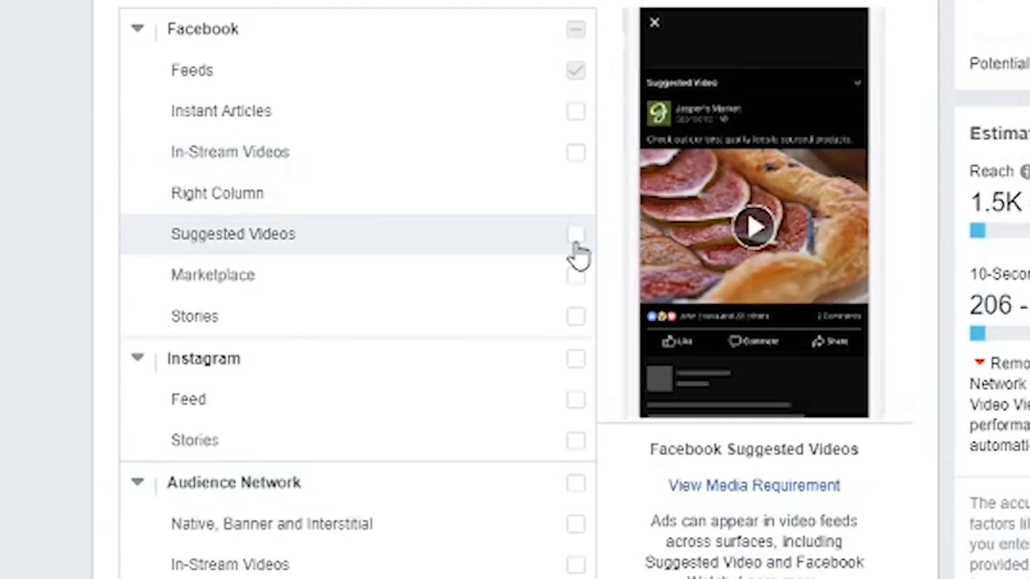
Set the ad set's optimization for ad delivery to ThruPlay in the Budget & Schedule section.
{"action": "scroll", "coordinate": [559, 499], "scroll_direction": "down", "scroll_amount": 6}
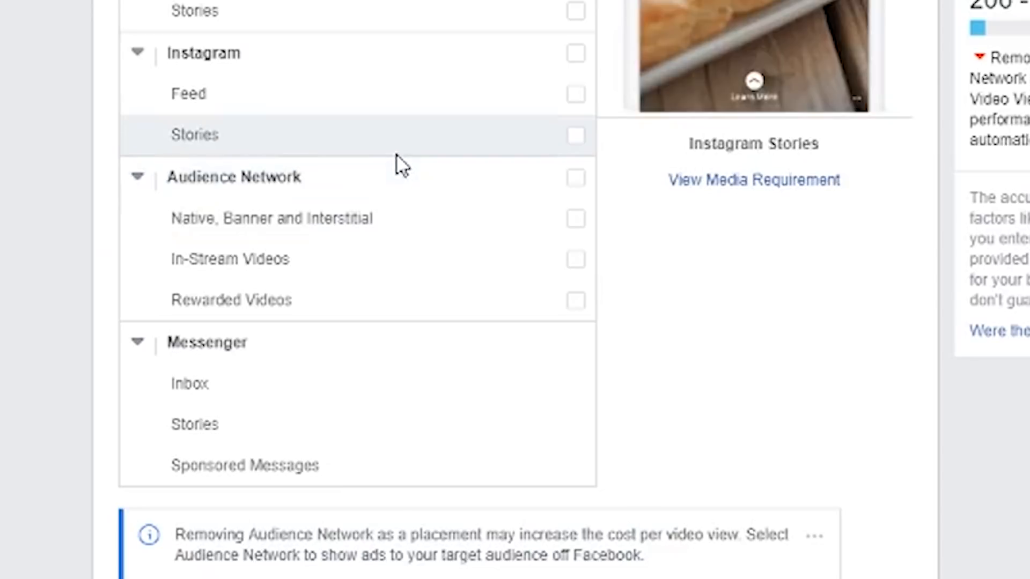
{"action": "scroll", "coordinate": [294, 217], "scroll_direction": "down", "scroll_amount": 20}
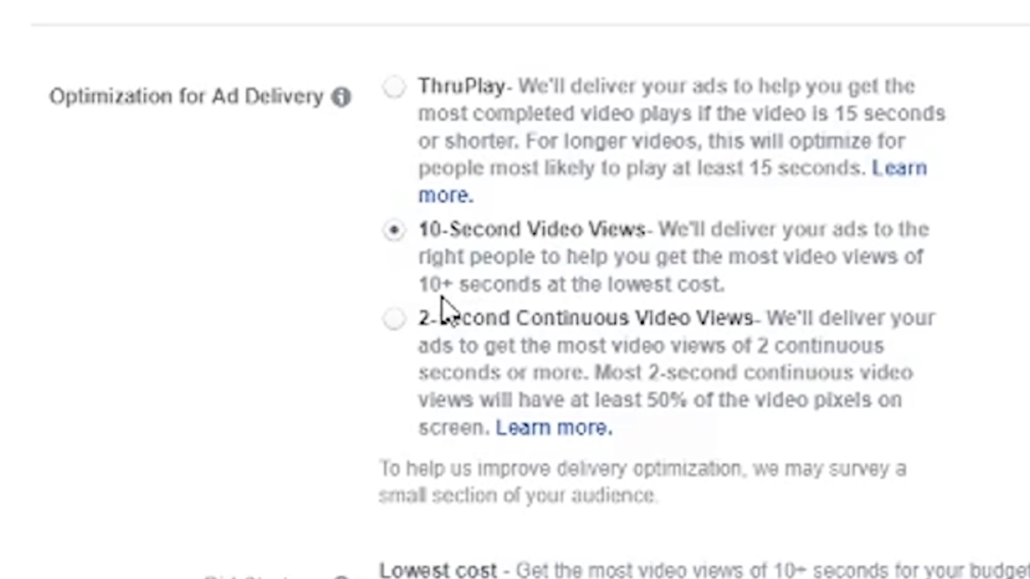
{"action": "left_click", "coordinate": [395, 89]}
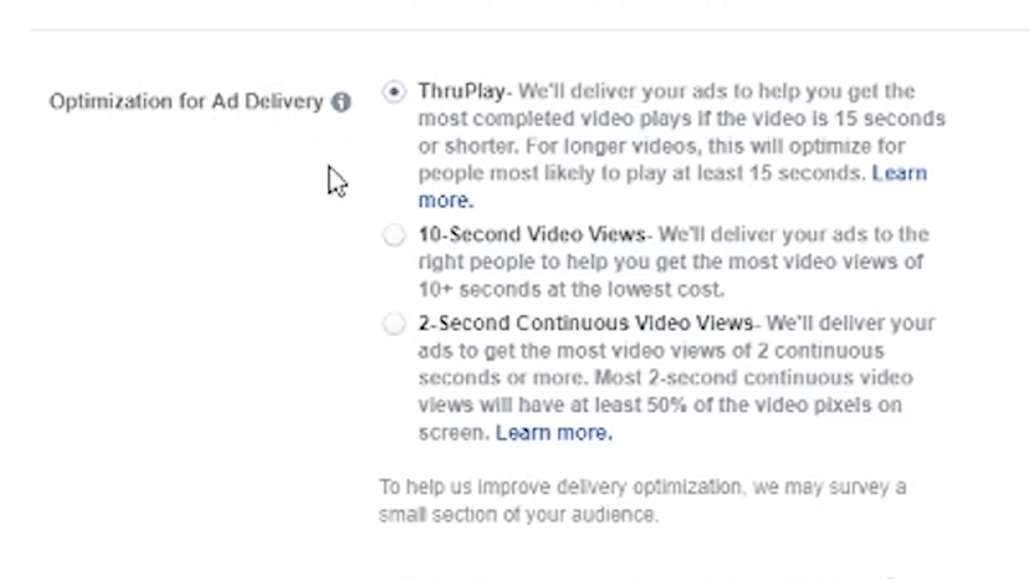
Review the ad set's selected placements, mobile device options and content exclusion settings.
{"action": "scroll", "coordinate": [340, 111], "scroll_direction": "up", "scroll_amount": 20}
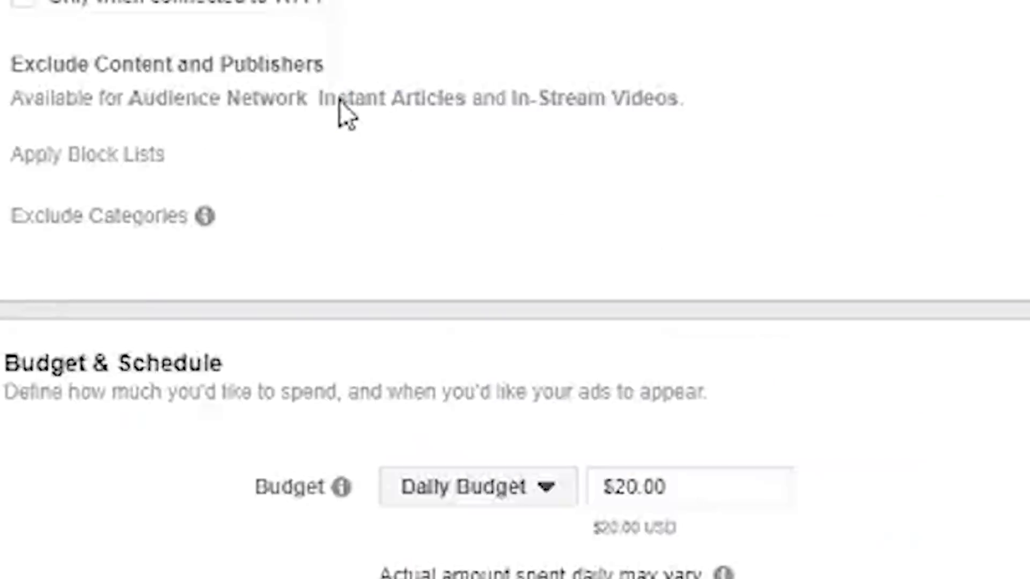
{"action": "scroll", "coordinate": [368, 516], "scroll_direction": "down", "scroll_amount": 10}
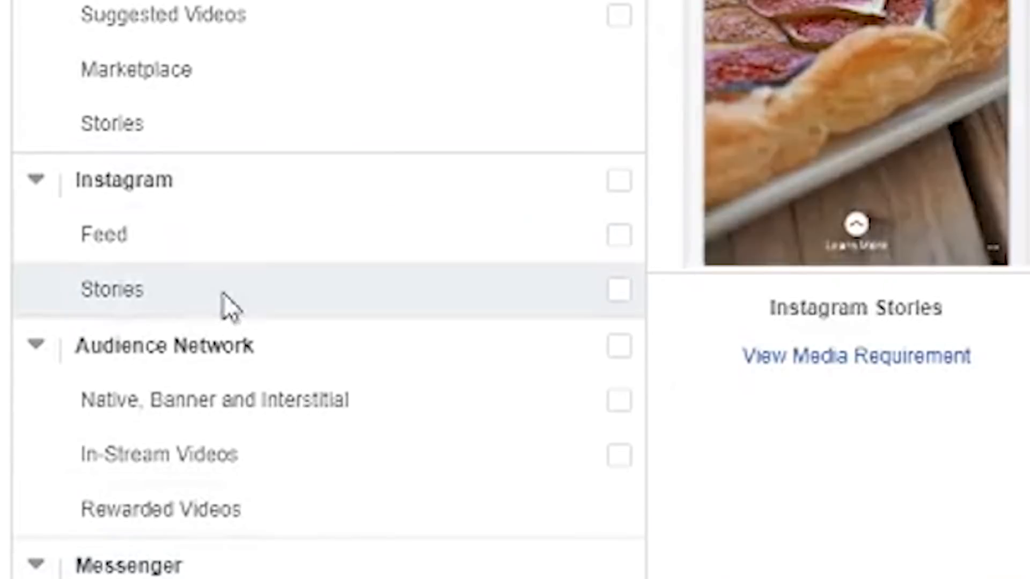
{"action": "scroll", "coordinate": [355, 365], "scroll_direction": "down", "scroll_amount": 5}
{"action": "scroll", "coordinate": [99, 95], "scroll_direction": "up", "scroll_amount": 8}
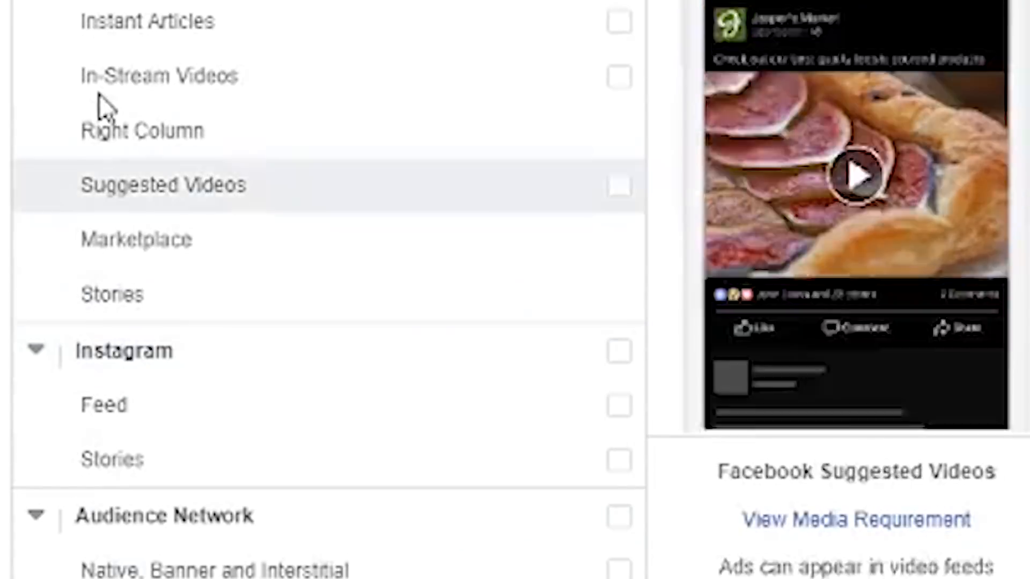
{"action": "scroll", "coordinate": [231, 86], "scroll_direction": "down", "scroll_amount": 3}
{"action": "scroll", "coordinate": [230, 94], "scroll_direction": "down", "scroll_amount": 15}
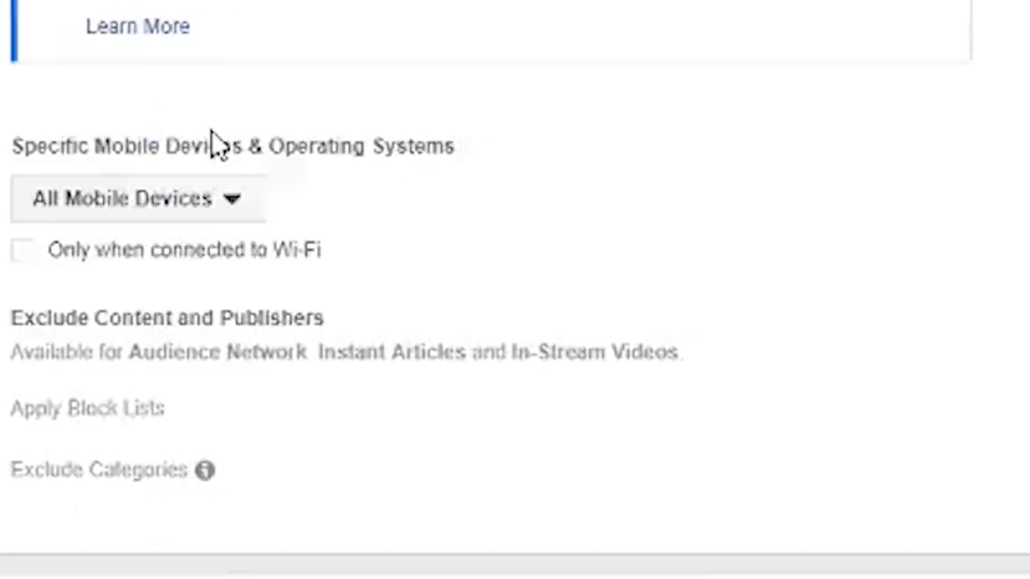
{"action": "scroll", "coordinate": [465, 437], "scroll_direction": "down", "scroll_amount": 5}
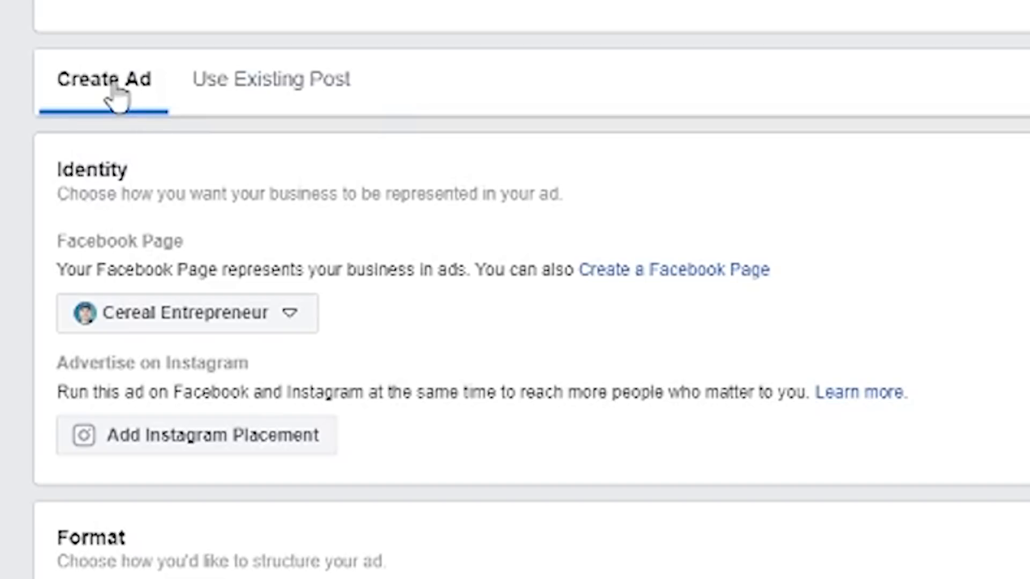
Review the ad's identity, Single Video format, chosen video and text sections, and highlight the existing ad text.
{"action": "scroll", "coordinate": [99, 94], "scroll_direction": "down", "scroll_amount": 10}
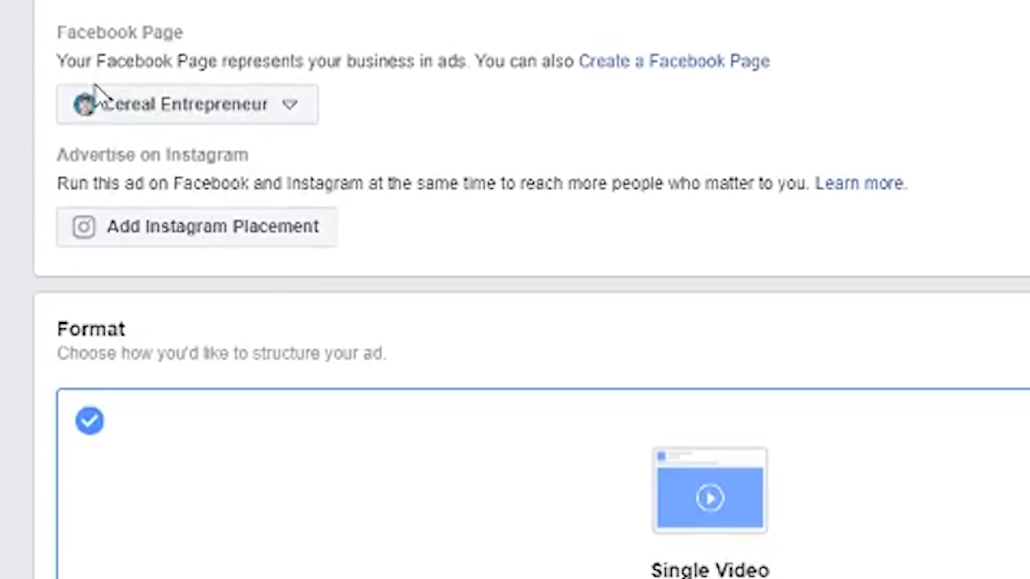
{"action": "scroll", "coordinate": [260, 274], "scroll_direction": "up", "scroll_amount": 10}
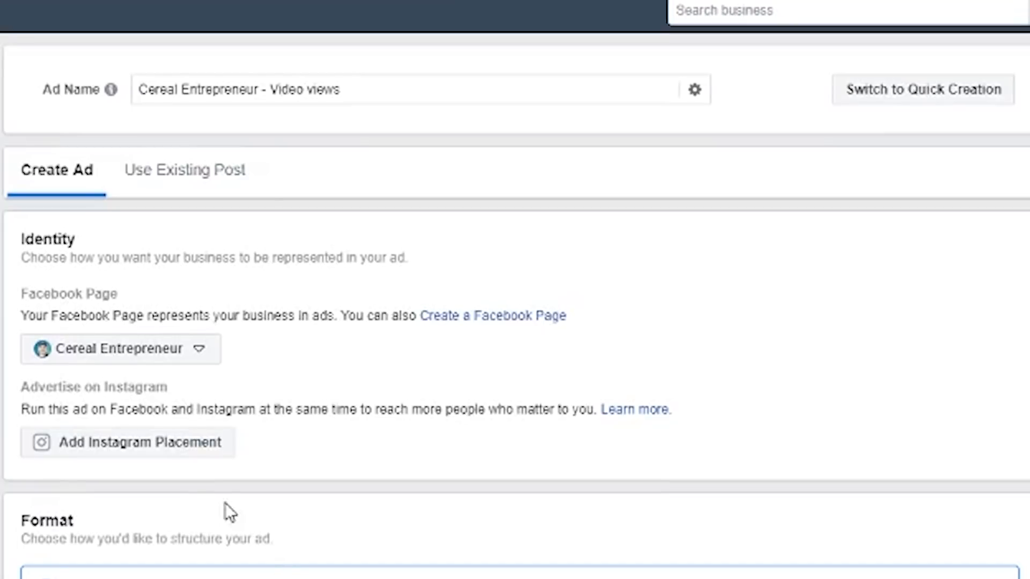
{"action": "scroll", "coordinate": [72, 371], "scroll_direction": "down", "scroll_amount": 1}
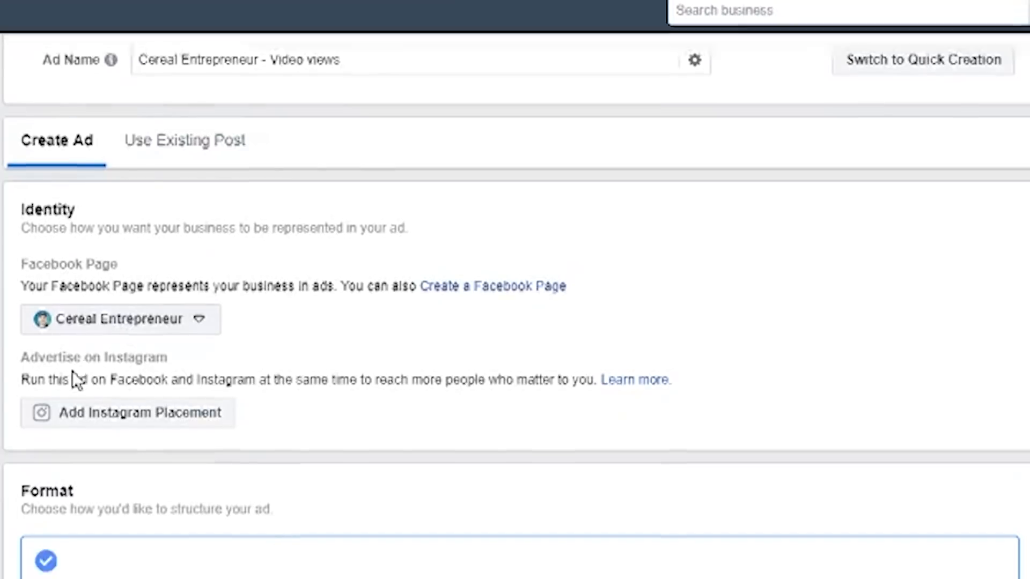
{"action": "scroll", "coordinate": [72, 372], "scroll_direction": "down", "scroll_amount": 6}
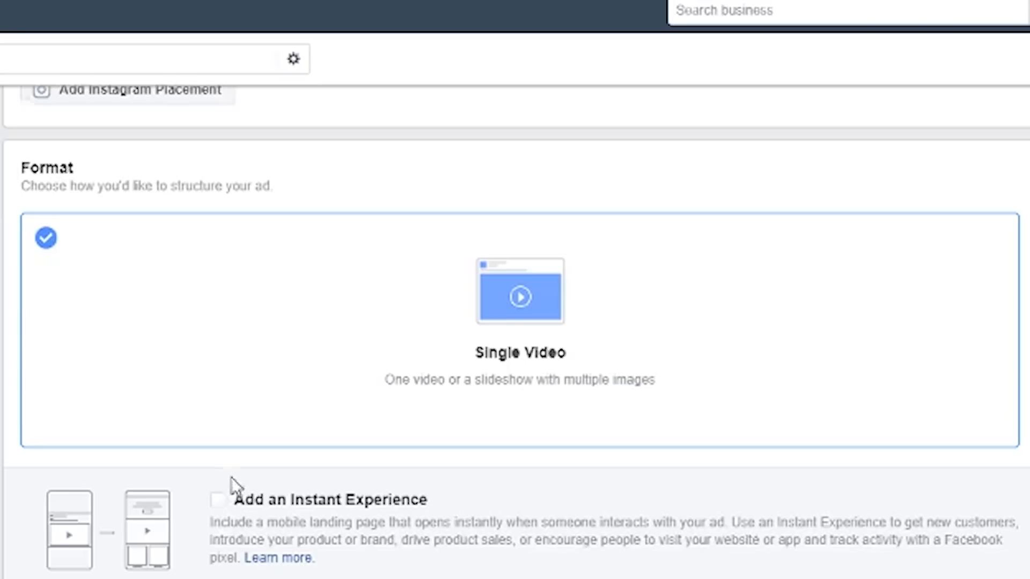
{"action": "scroll", "coordinate": [231, 487], "scroll_direction": "down", "scroll_amount": 4}
{"action": "scroll", "coordinate": [310, 442], "scroll_direction": "down", "scroll_amount": 6}
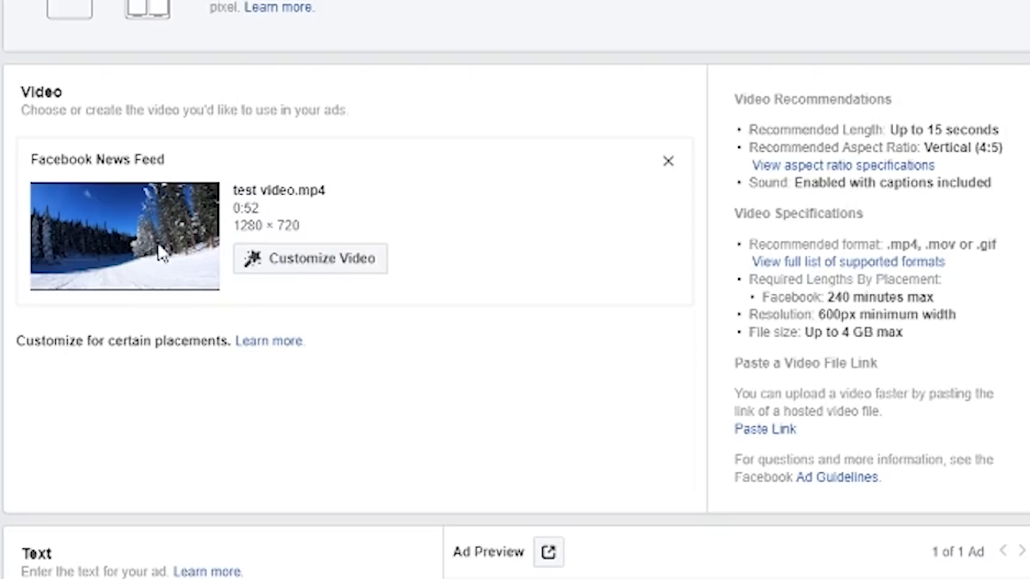
{"action": "scroll", "coordinate": [161, 253], "scroll_direction": "down", "scroll_amount": 1}
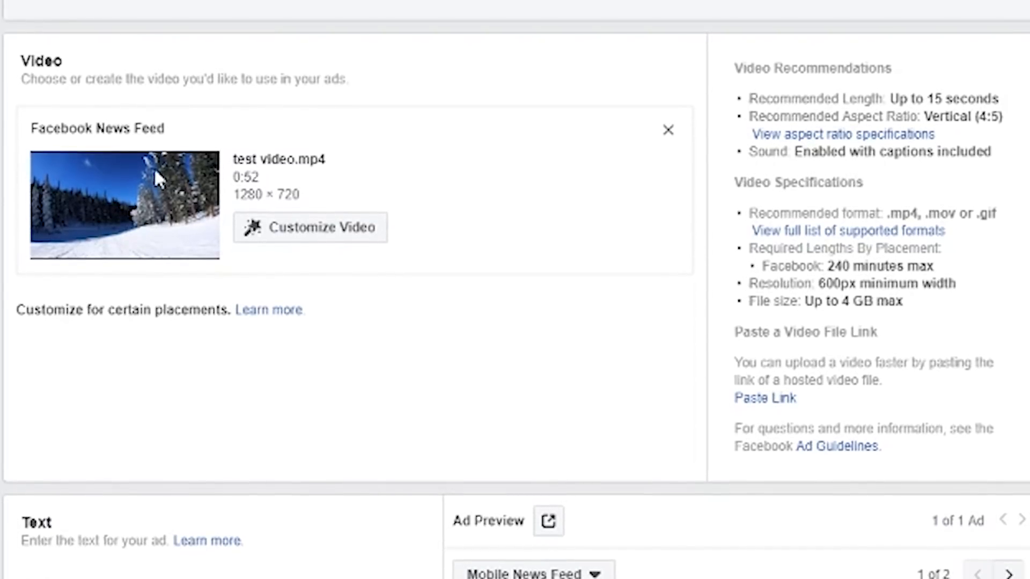
{"action": "scroll", "coordinate": [154, 167], "scroll_direction": "down", "scroll_amount": 8}
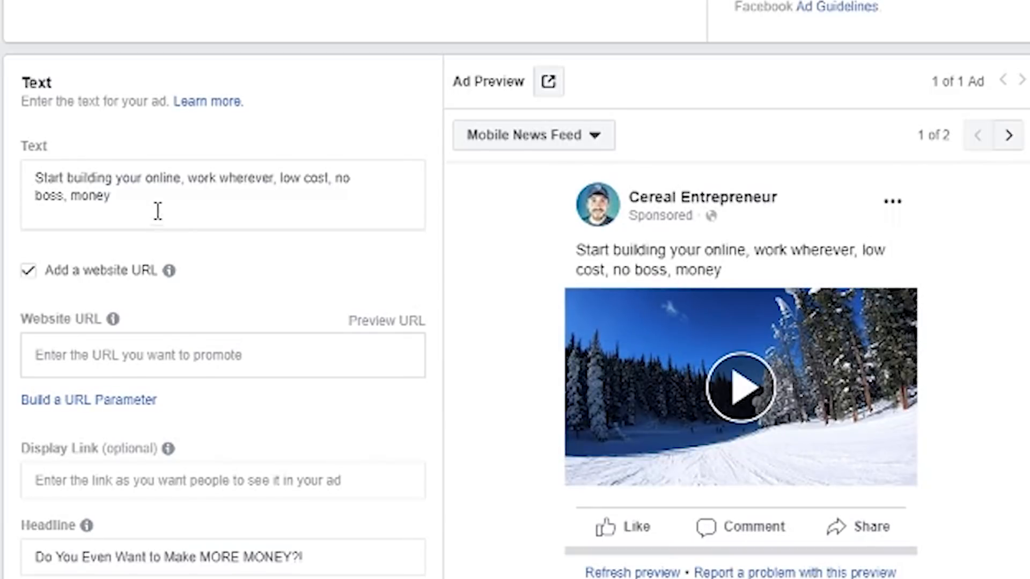
{"action": "scroll", "coordinate": [32, 155], "scroll_direction": "down", "scroll_amount": 3}
{"action": "scroll", "coordinate": [35, 70], "scroll_direction": "up", "scroll_amount": 1}
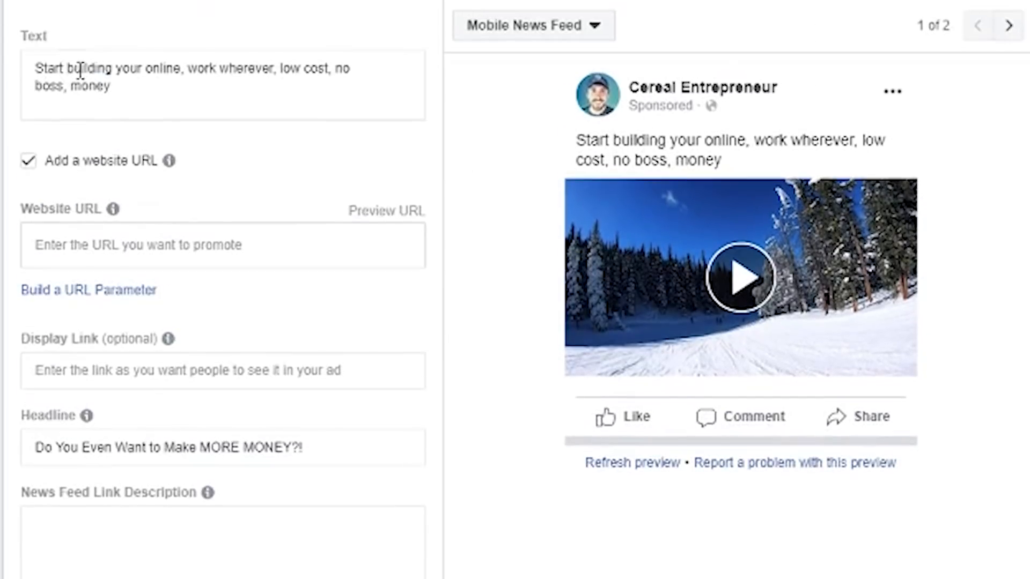
{"action": "left_click", "coordinate": [129, 95]}
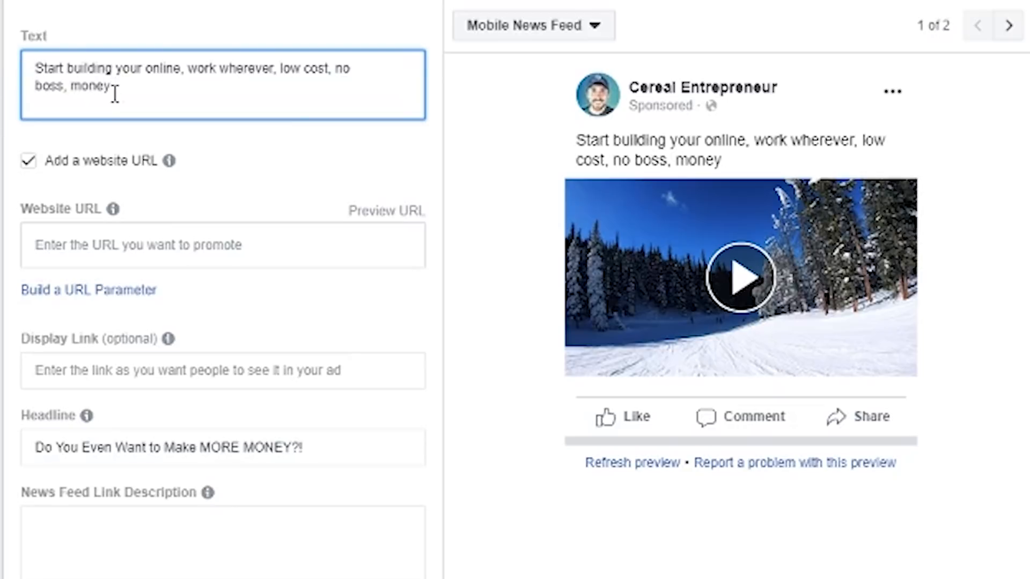
{"action": "left_click_drag", "start_coordinate": [114, 94], "coordinate": [33, 69]}
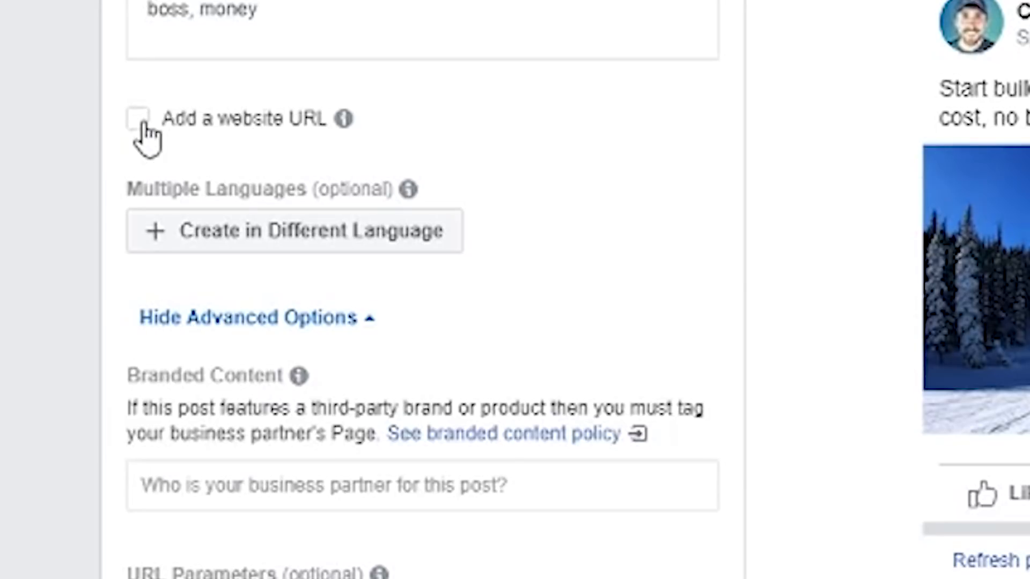
{"action": "left_click", "coordinate": [203, 125]}
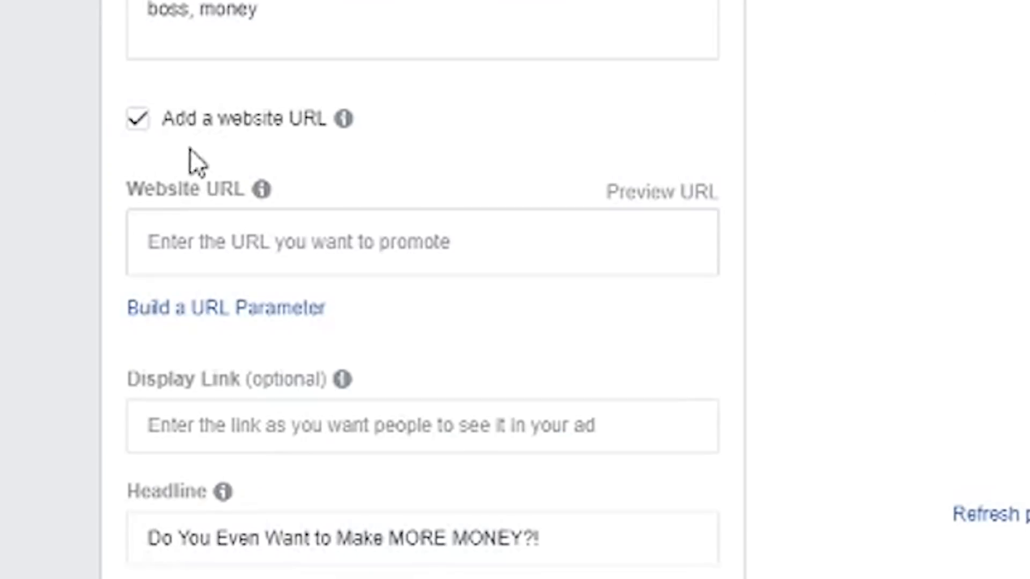
{"action": "left_click", "coordinate": [206, 242]}
{"action": "type", "text": "https"}
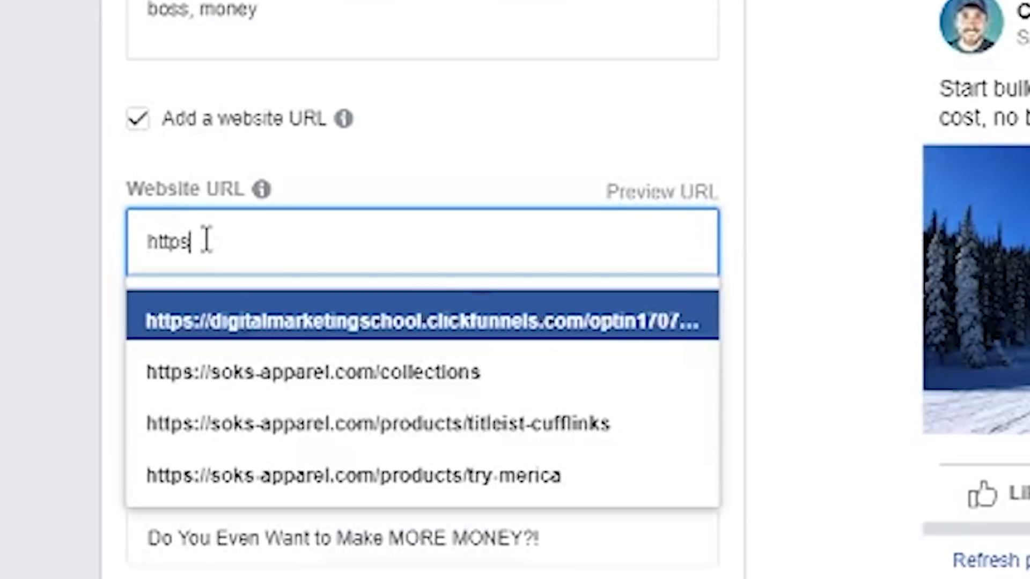
{"action": "type", "text": "://eree"}
{"action": "type", "text": "lentrepreneu"}
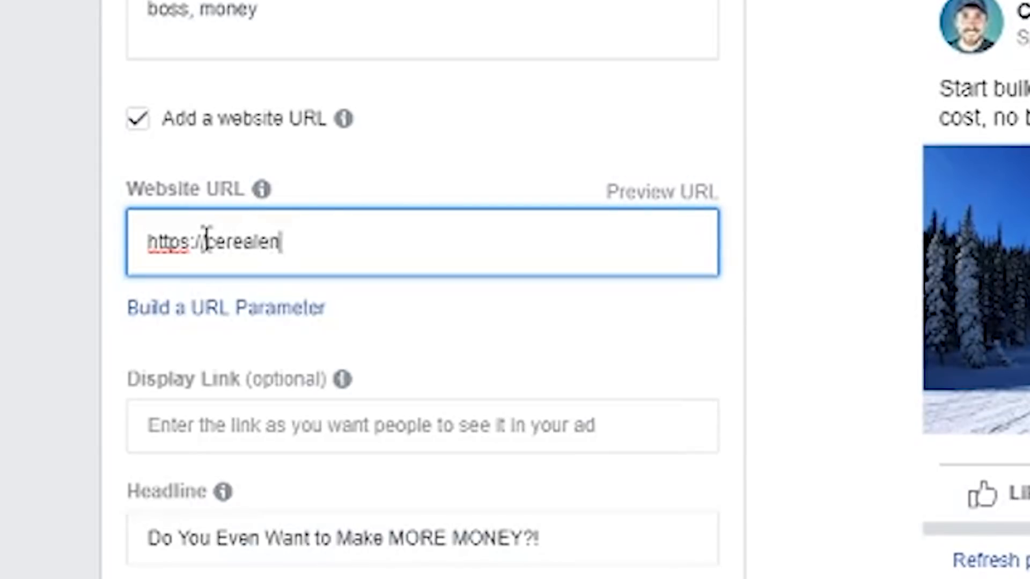
{"action": "type", "text": "r.academy"}
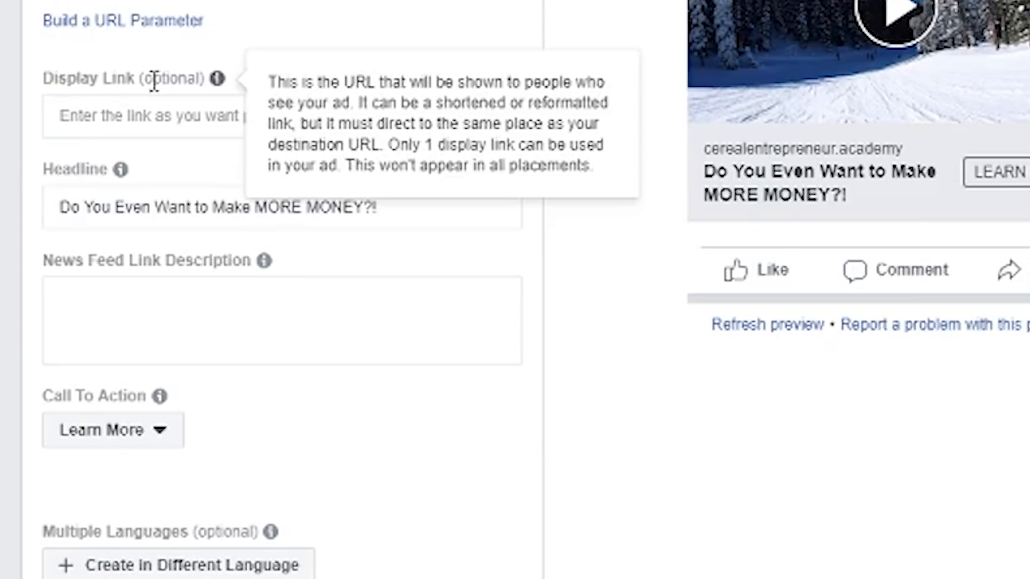
Enter Nike.com as the ad's display link and look over the fields and tracking settings below it.
{"action": "left_click", "coordinate": [139, 118]}
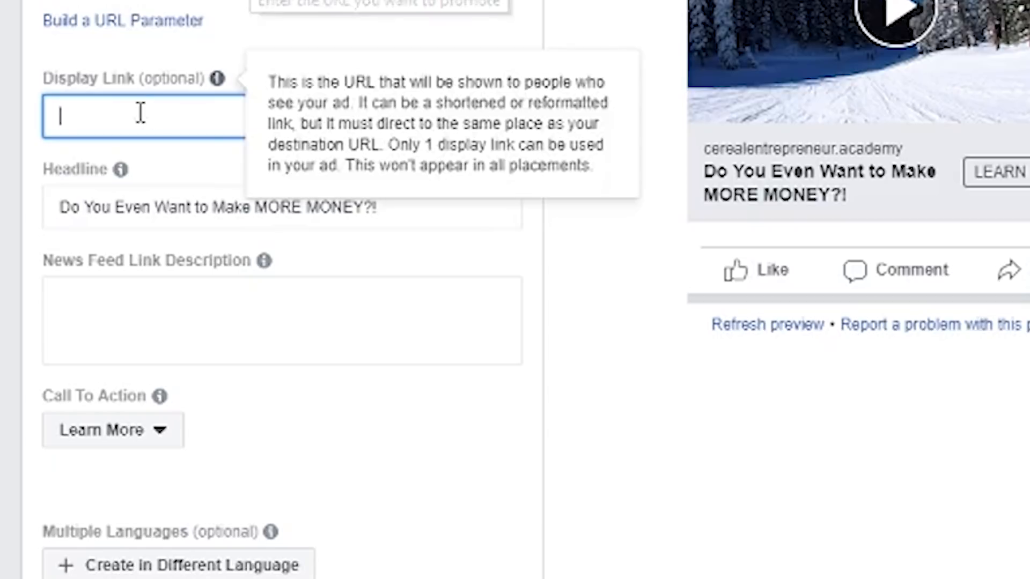
{"action": "type", "text": "Nike.com"}
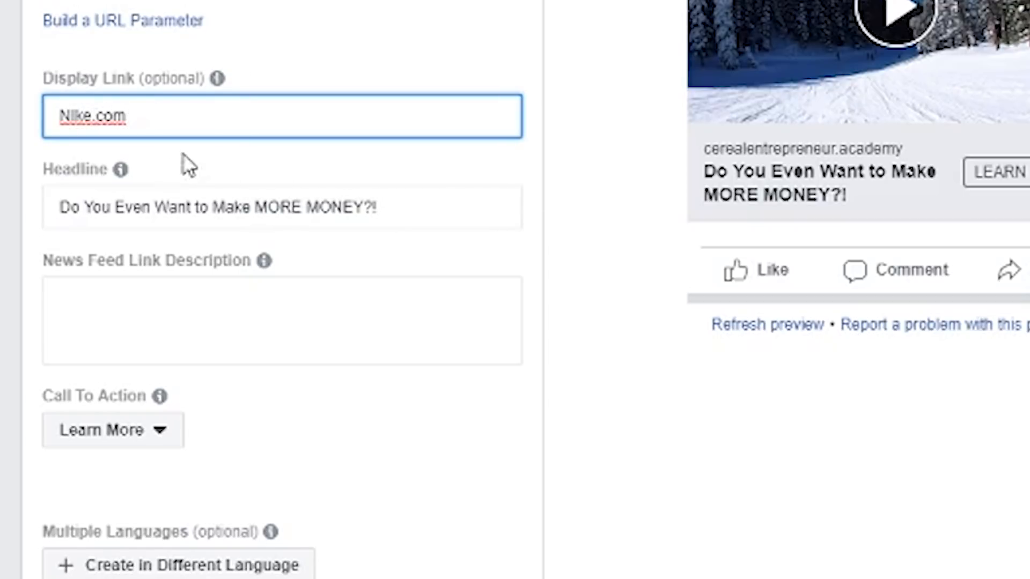
{"action": "left_click", "coordinate": [182, 156]}
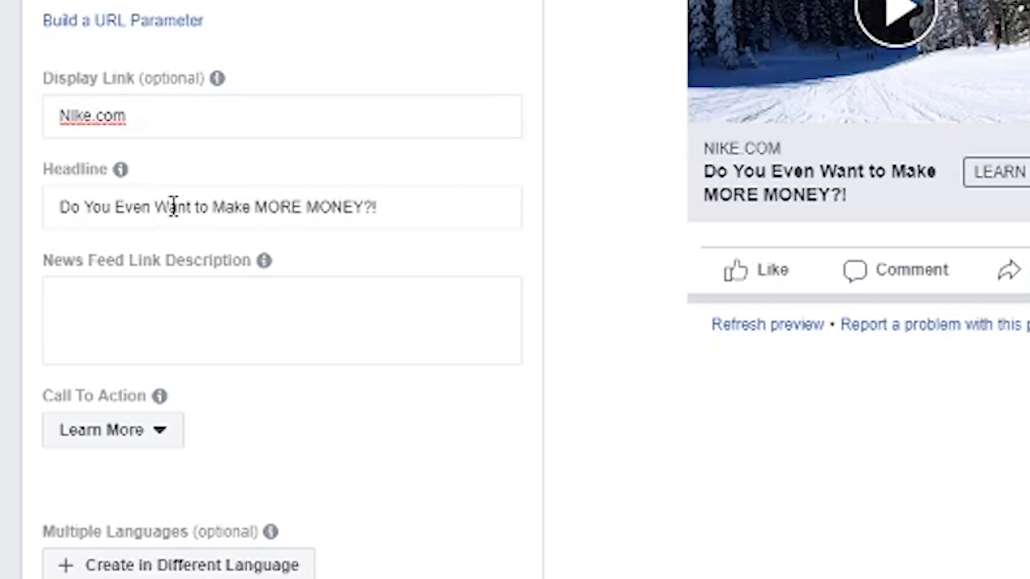
{"action": "left_click", "coordinate": [403, 212]}
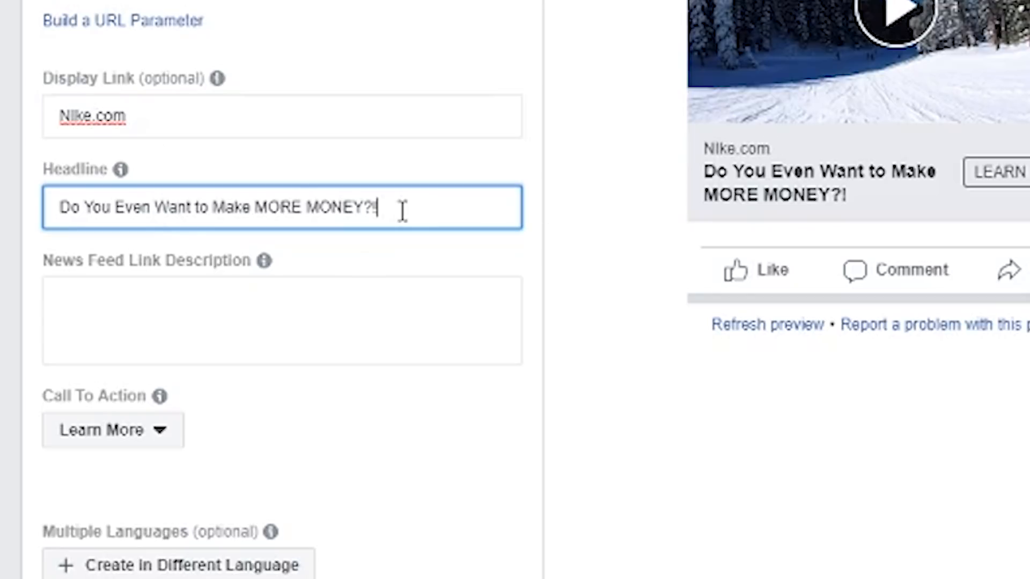
{"action": "scroll", "coordinate": [96, 290], "scroll_direction": "down", "scroll_amount": 5}
{"action": "scroll", "coordinate": [96, 290], "scroll_direction": "down", "scroll_amount": 10}
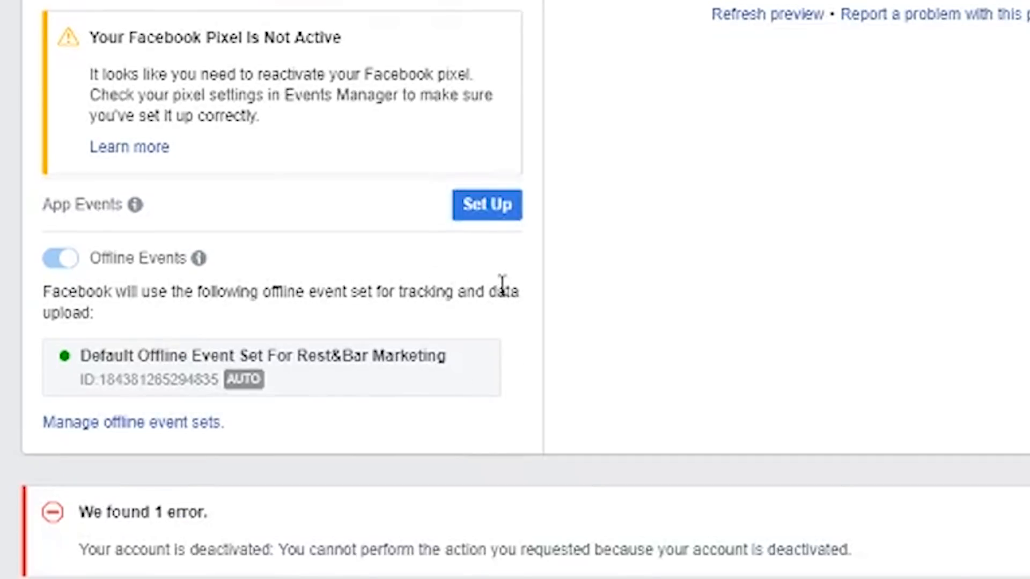
{"action": "scroll", "coordinate": [279, 457], "scroll_direction": "up", "scroll_amount": 15}
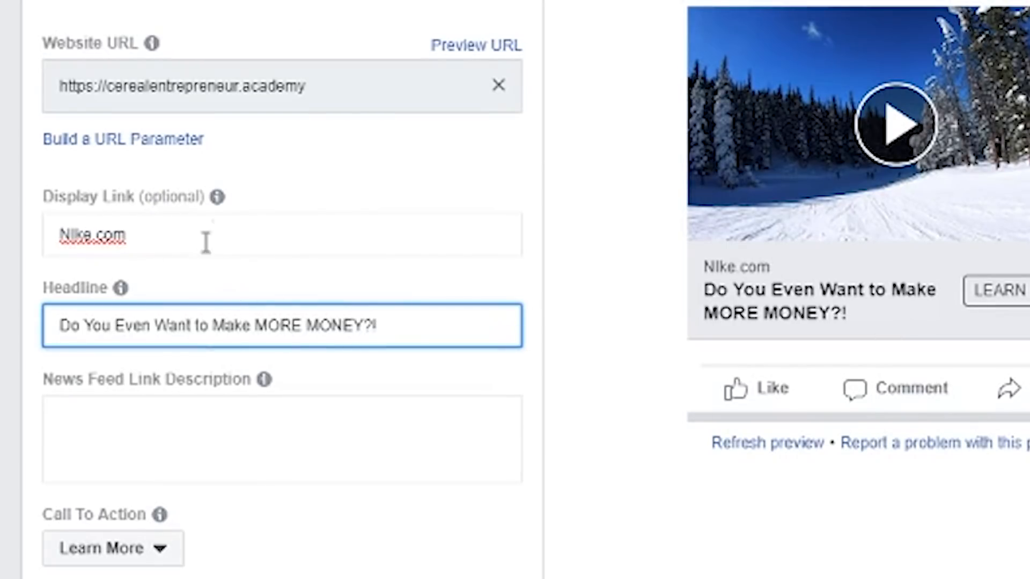
Set the ad's display link to cerealentrepreneur.academy.
{"action": "left_click", "coordinate": [206, 242]}
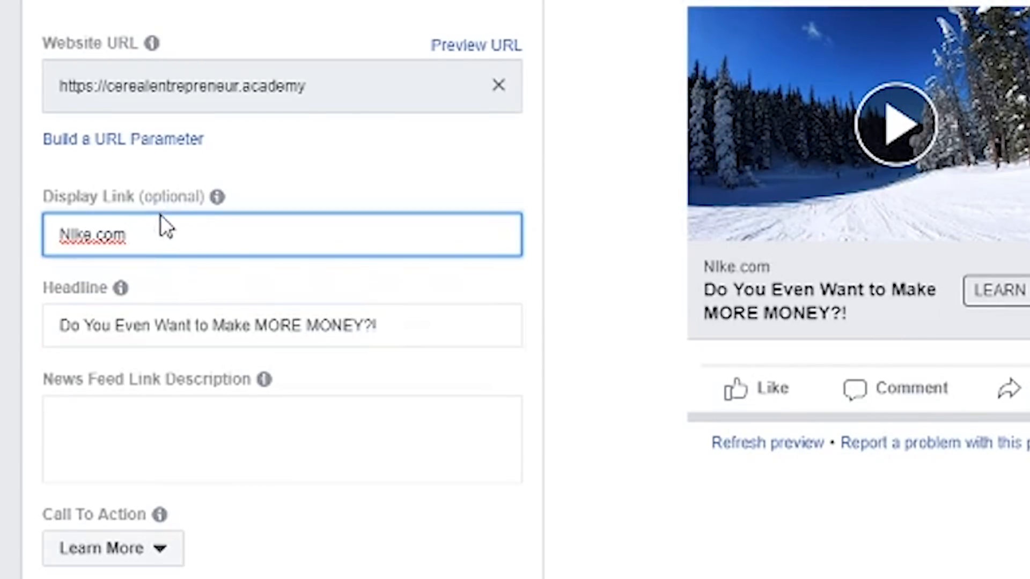
{"action": "key", "text": "ctrl+a"}
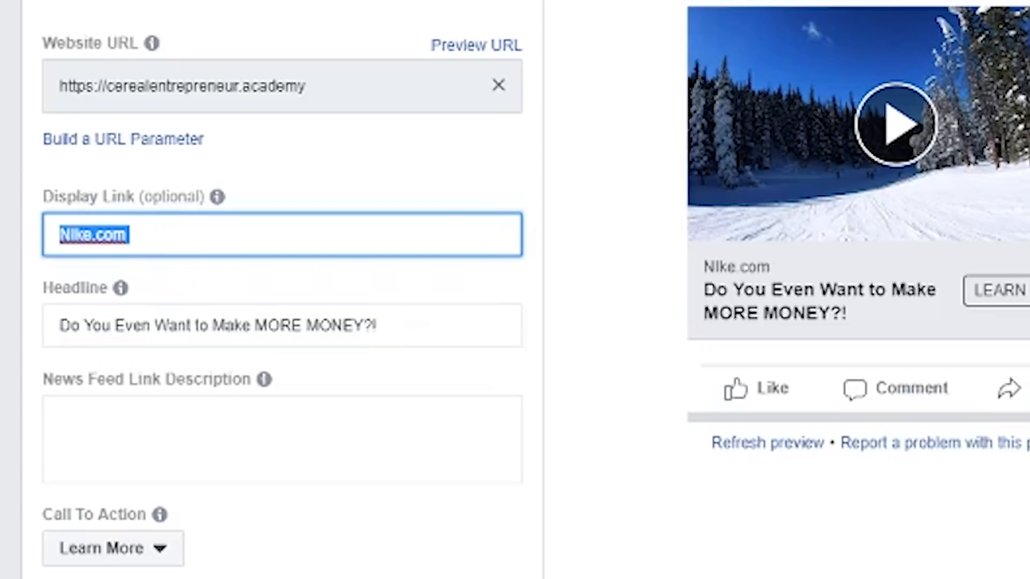
{"action": "key", "text": "BackSpace"}
{"action": "type", "text": "cerealent"}
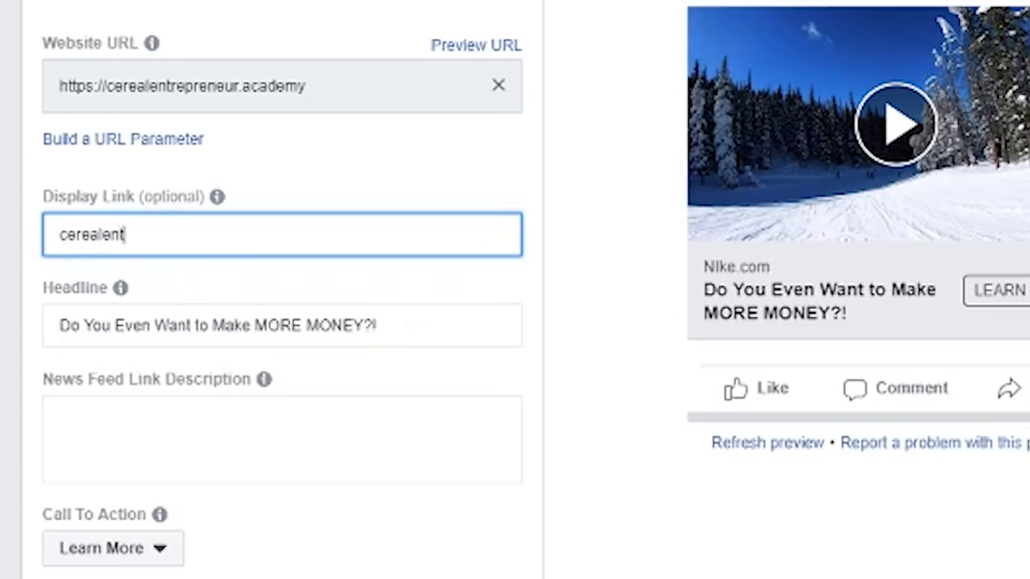
{"action": "type", "text": "repreneur"}
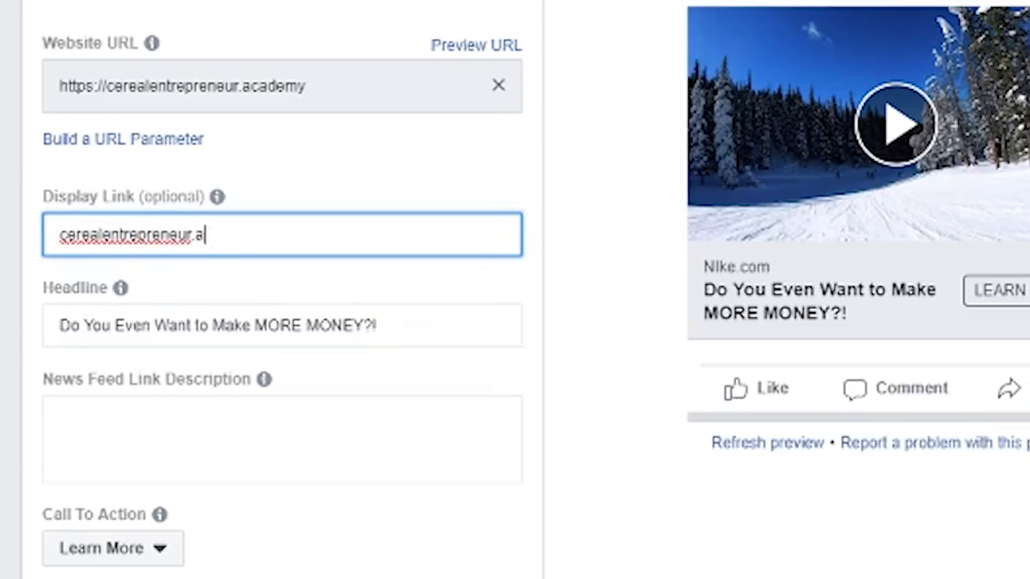
{"action": "type", "text": ".academy"}
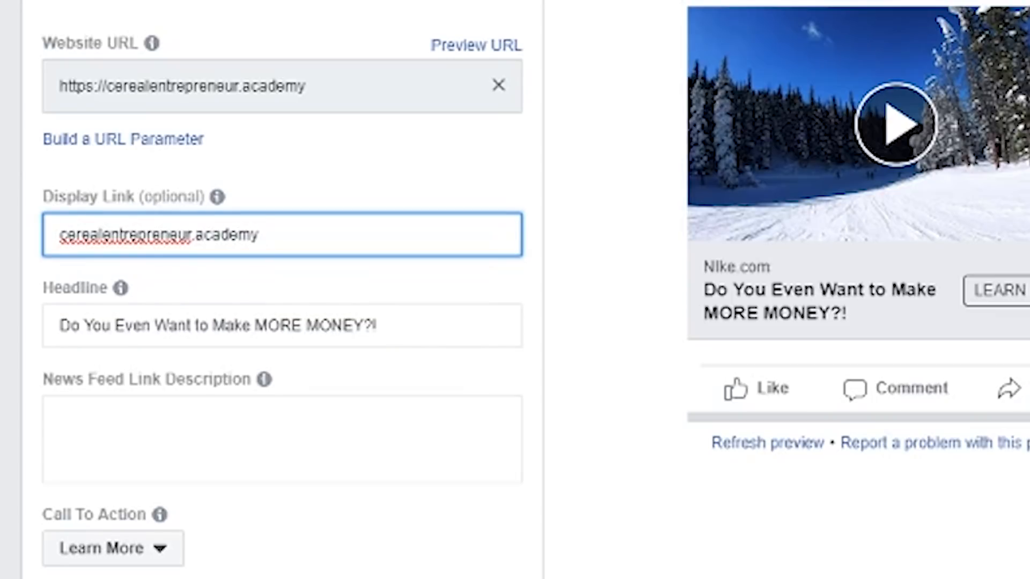
{"action": "left_click", "coordinate": [240, 288]}
Highlight the ad's existing headline text to examine it.
{"action": "scroll", "coordinate": [515, 290], "scroll_direction": "down", "scroll_amount": 1}
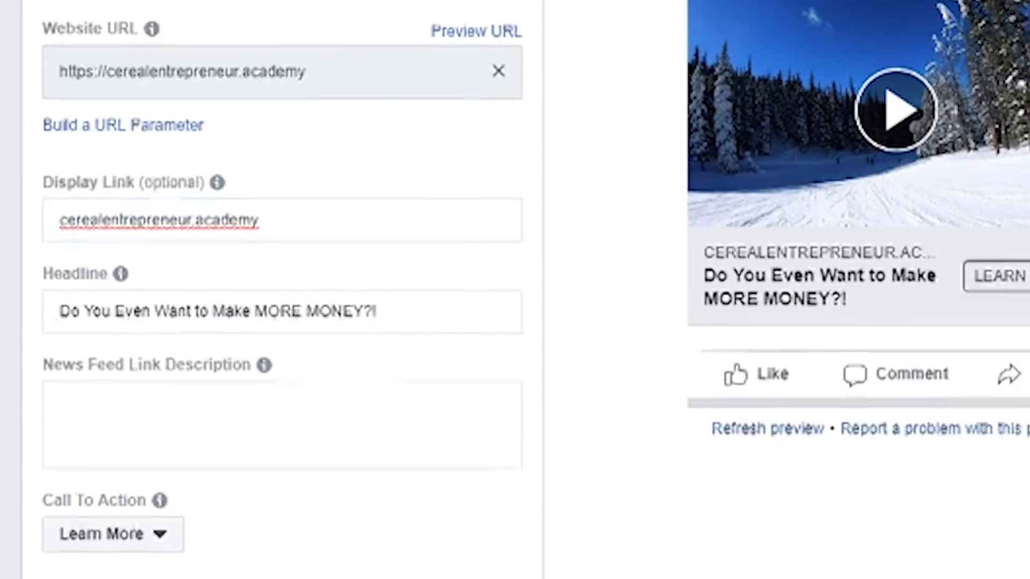
{"action": "scroll", "coordinate": [467, 267], "scroll_direction": "down", "scroll_amount": 1}
{"action": "left_click_drag", "start_coordinate": [398, 191], "coordinate": [121, 158]}
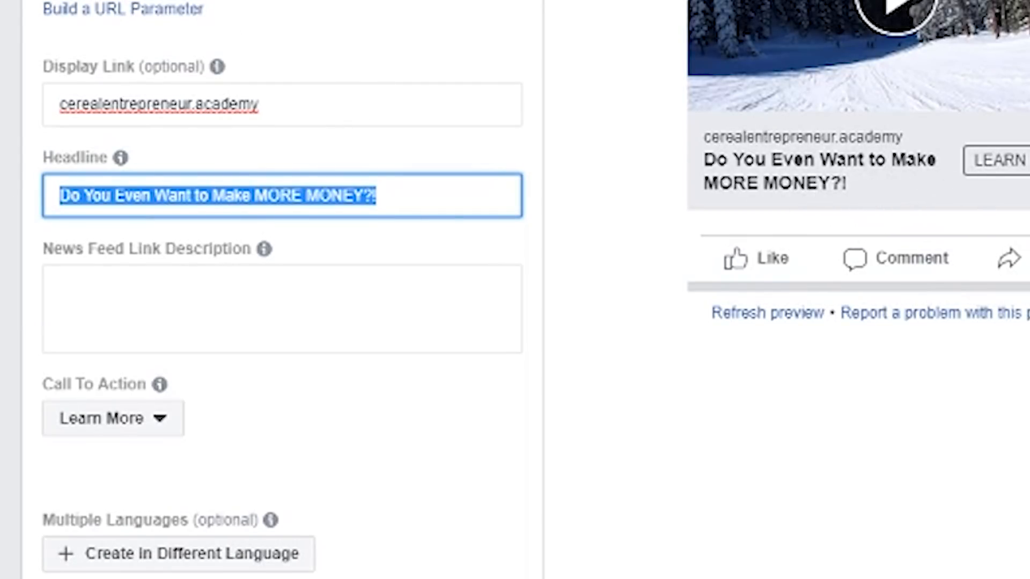
{"action": "left_click", "coordinate": [266, 194]}
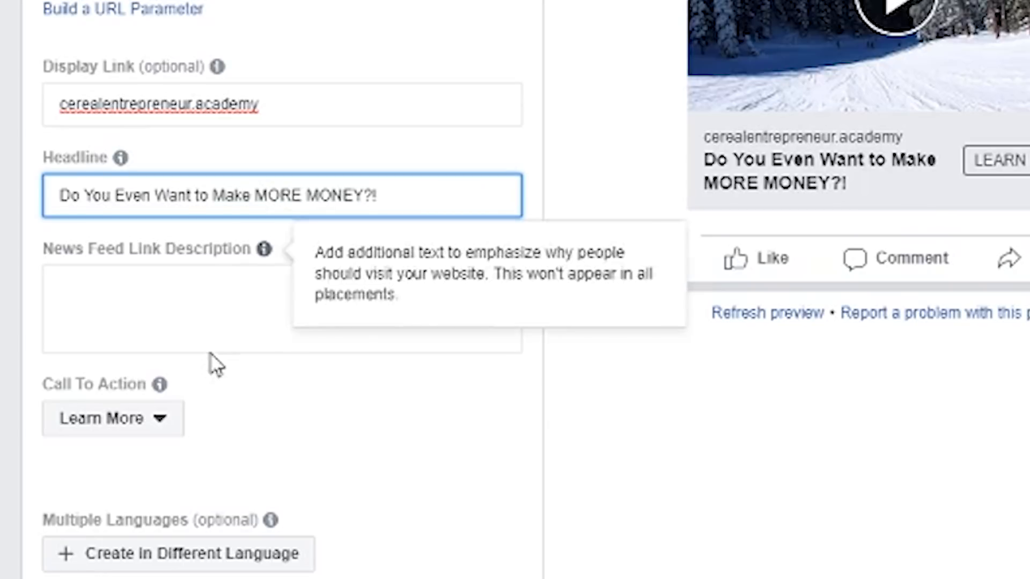
Set the News Feed link description to "The Top 5 Online Business Opportunities! Click to learn more!".
{"action": "left_click", "coordinate": [210, 319]}
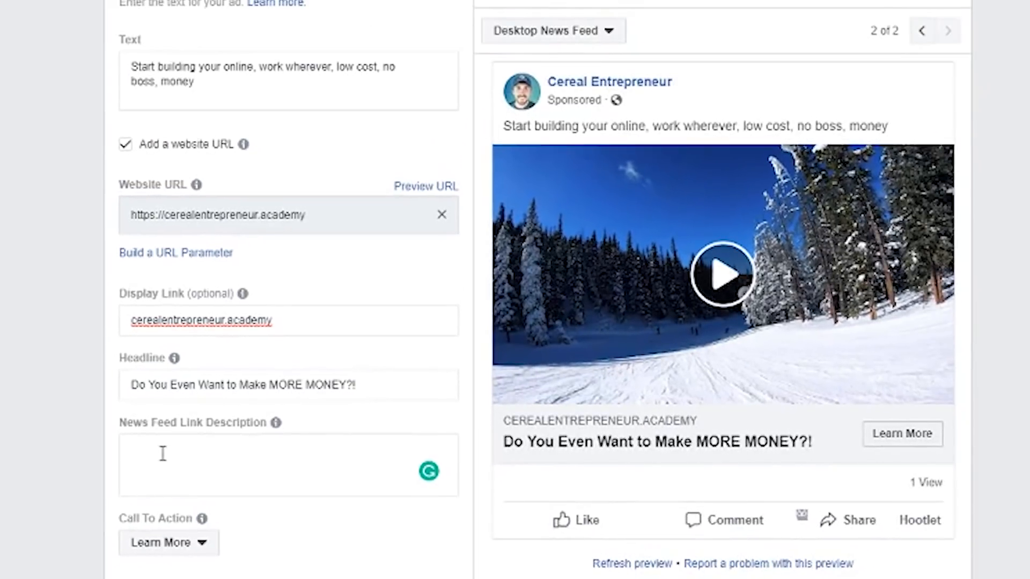
{"action": "left_click", "coordinate": [162, 454]}
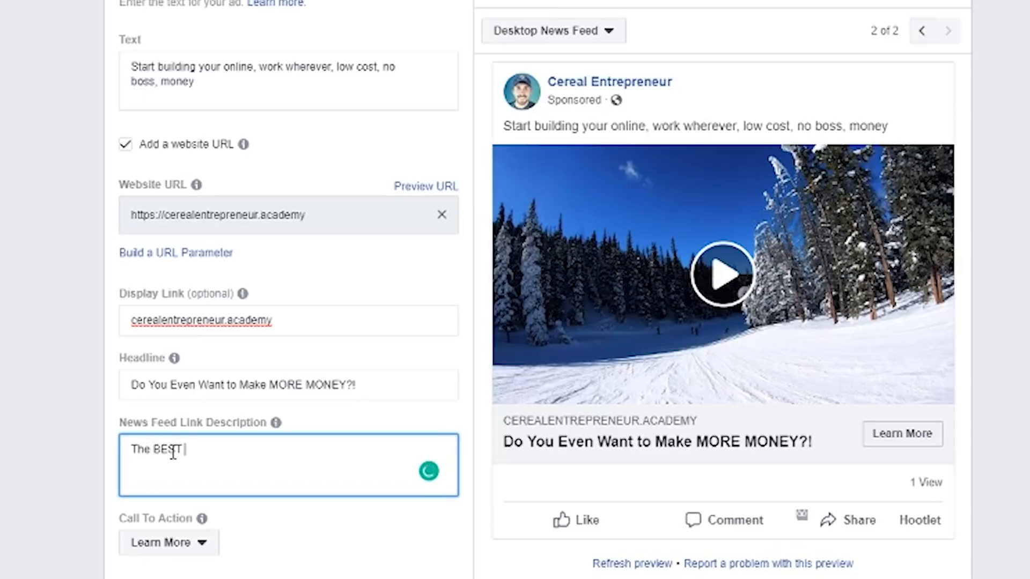
{"action": "type", "text": "The BEST"}
{"action": "key", "text": "BackSpace"}
{"action": "key", "text": "BackSpace"}
{"action": "key", "text": "BackSpace"}
{"action": "key", "text": "BackSpace"}
{"action": "type", "text": "Top 5 Online Business Opportunities! Click"}
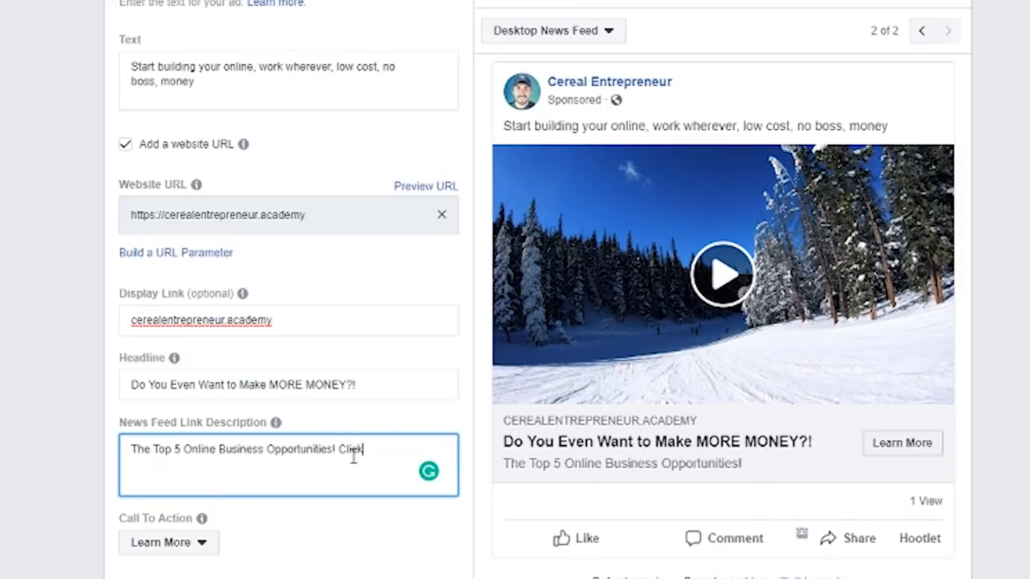
{"action": "type", "text": "rn nmore!"}
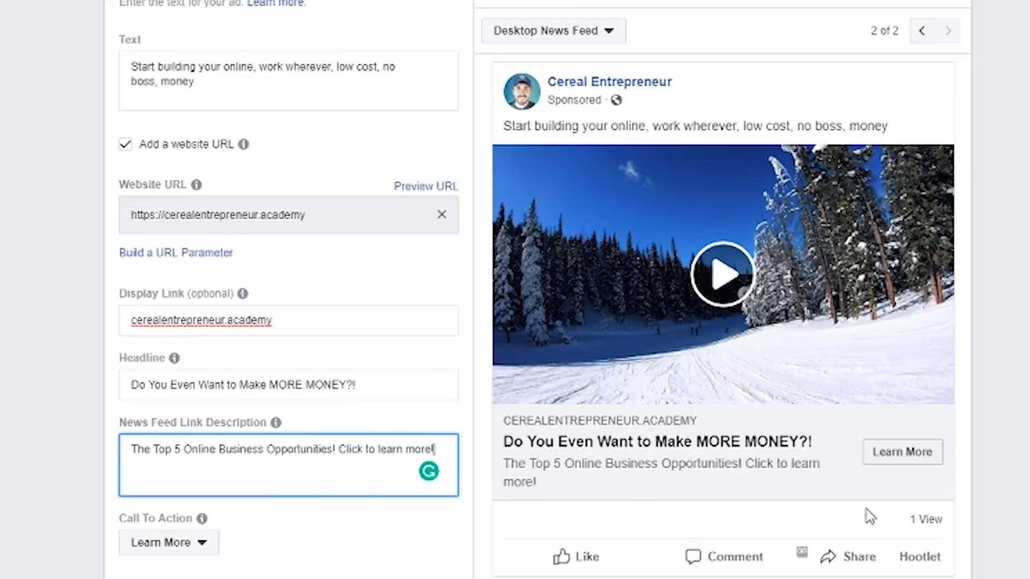
Review the available call-to-action options for the ad and keep Learn More.
{"action": "scroll", "coordinate": [854, 469], "scroll_direction": "down", "scroll_amount": 3}
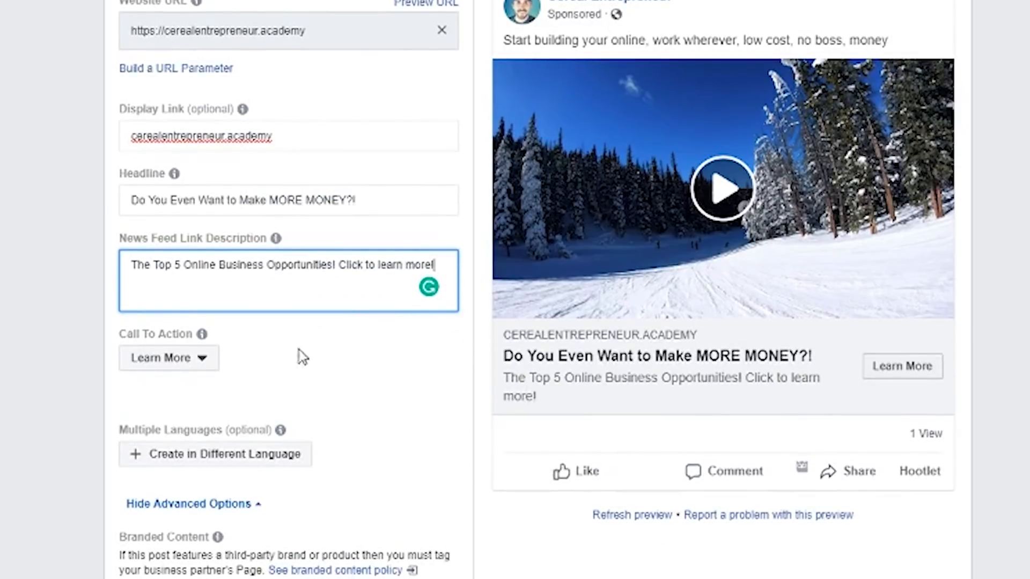
{"action": "left_click", "coordinate": [171, 366]}
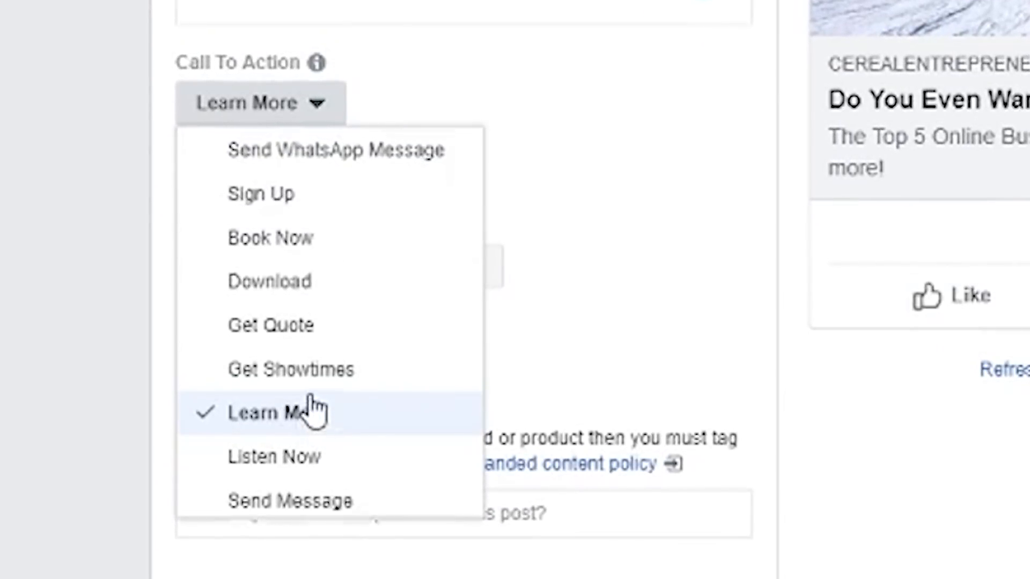
{"action": "scroll", "coordinate": [314, 397], "scroll_direction": "up", "scroll_amount": 3}
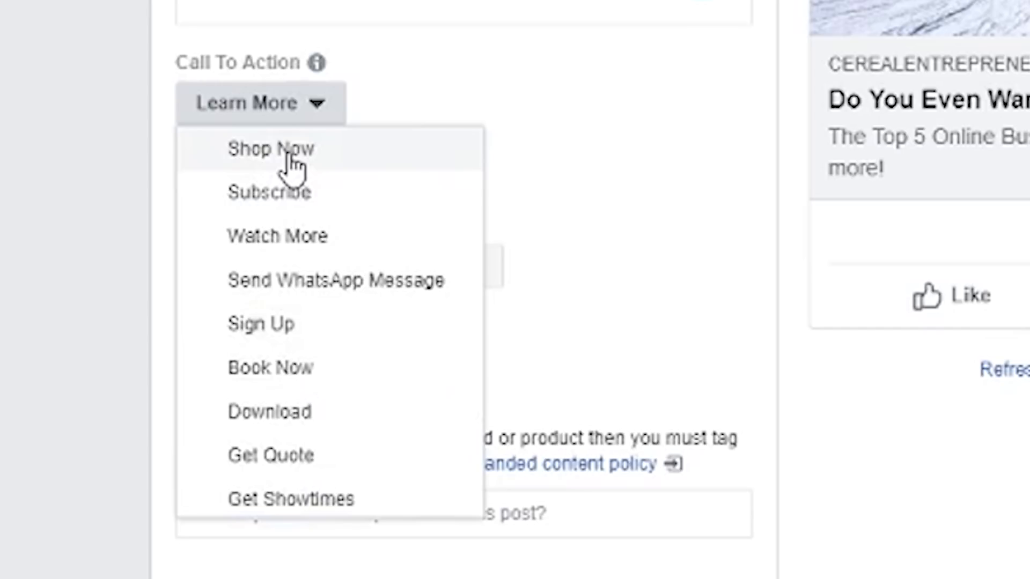
{"action": "left_click", "coordinate": [379, 111]}
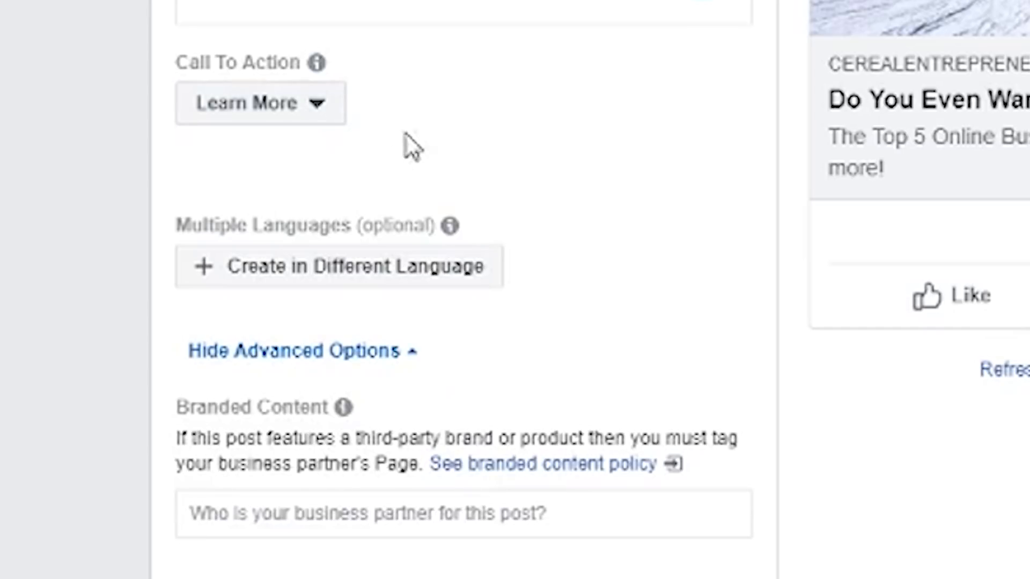
Preview the ad in Mobile News Feed and return the preview to Desktop News Feed.
{"action": "scroll", "coordinate": [412, 146], "scroll_direction": "up", "scroll_amount": 5}
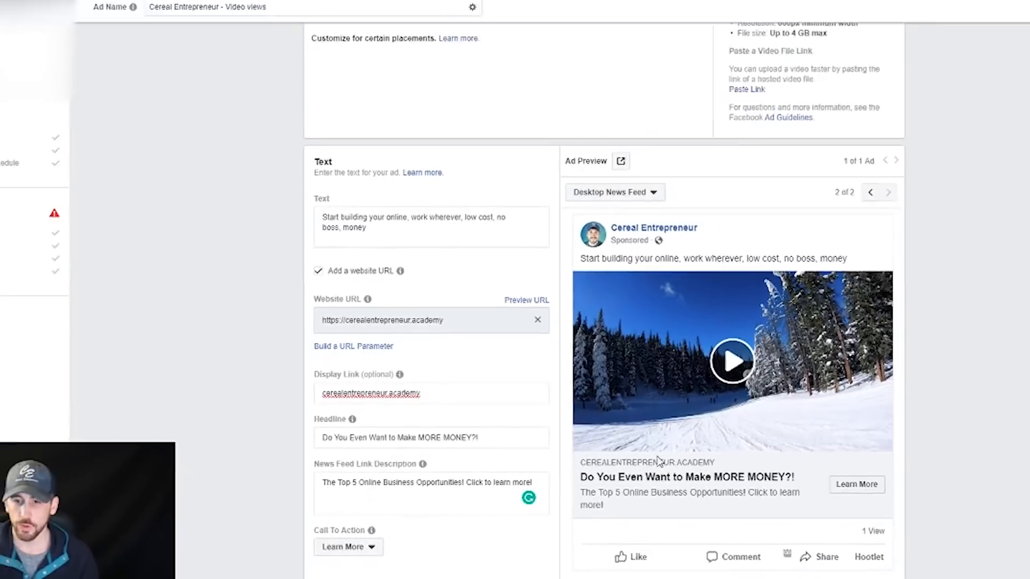
{"action": "scroll", "coordinate": [520, 473], "scroll_direction": "down", "scroll_amount": 10}
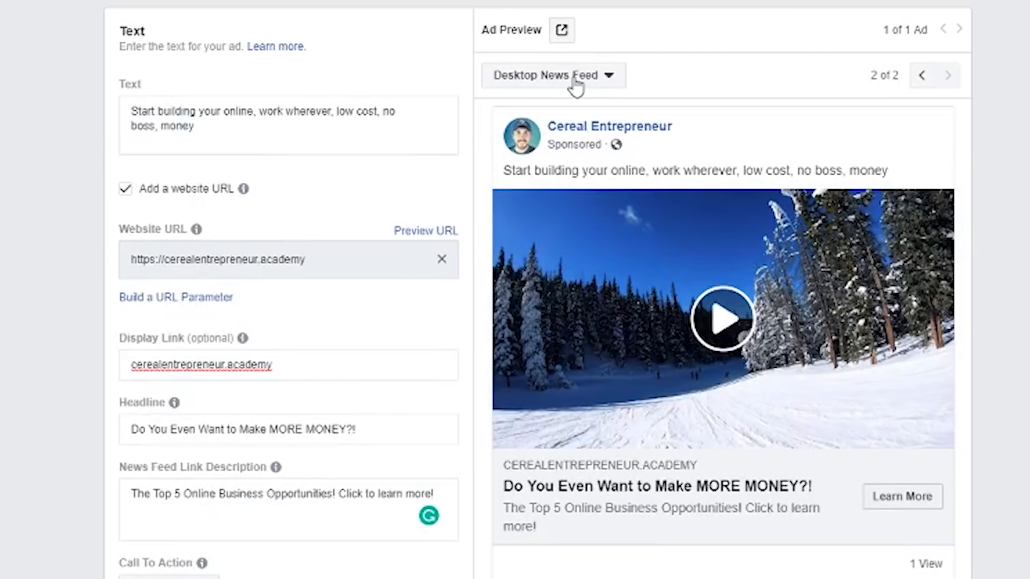
{"action": "left_click", "coordinate": [577, 80]}
{"action": "left_click", "coordinate": [577, 107]}
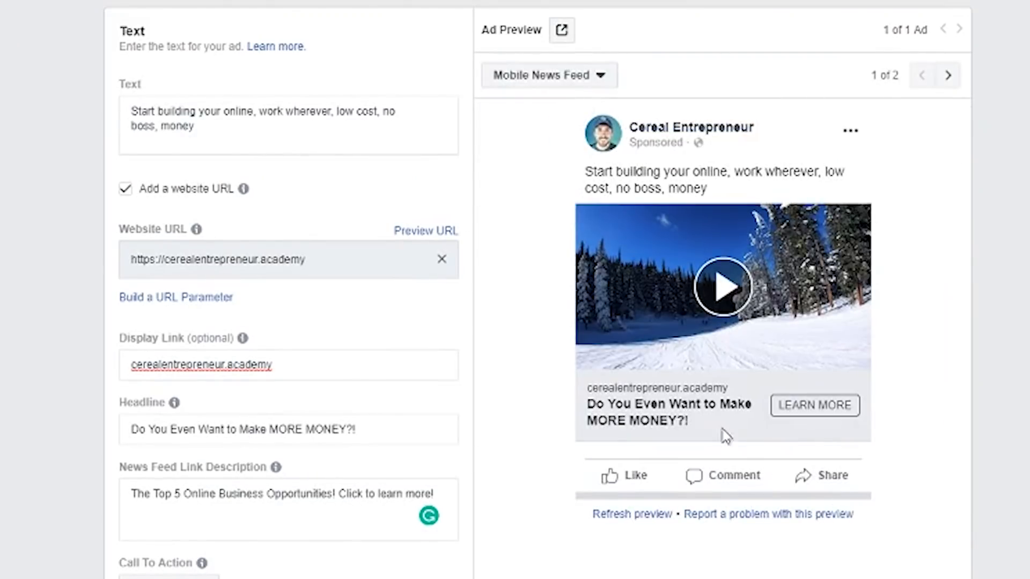
{"action": "left_click", "coordinate": [561, 82]}
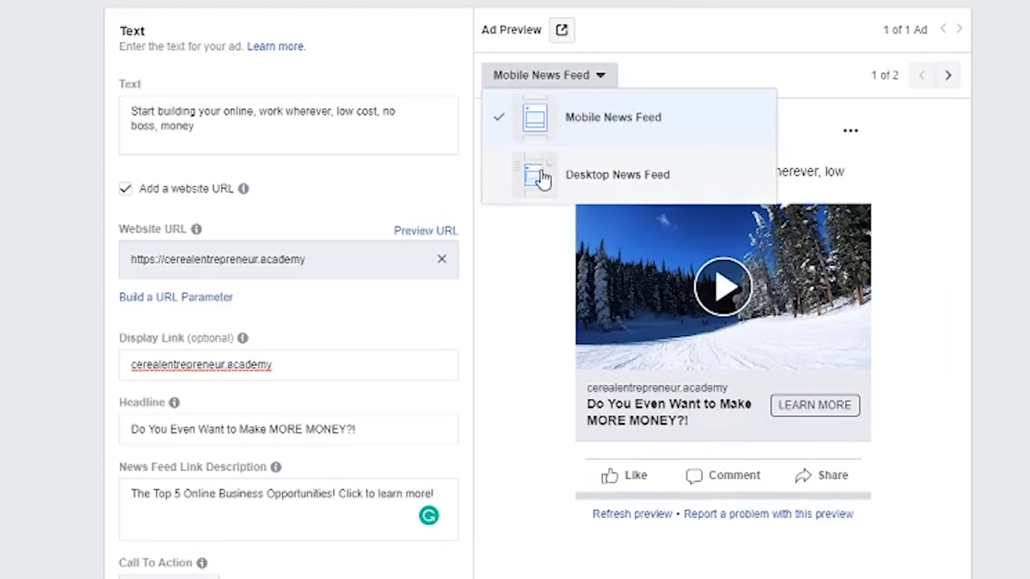
{"action": "left_click", "coordinate": [543, 177]}
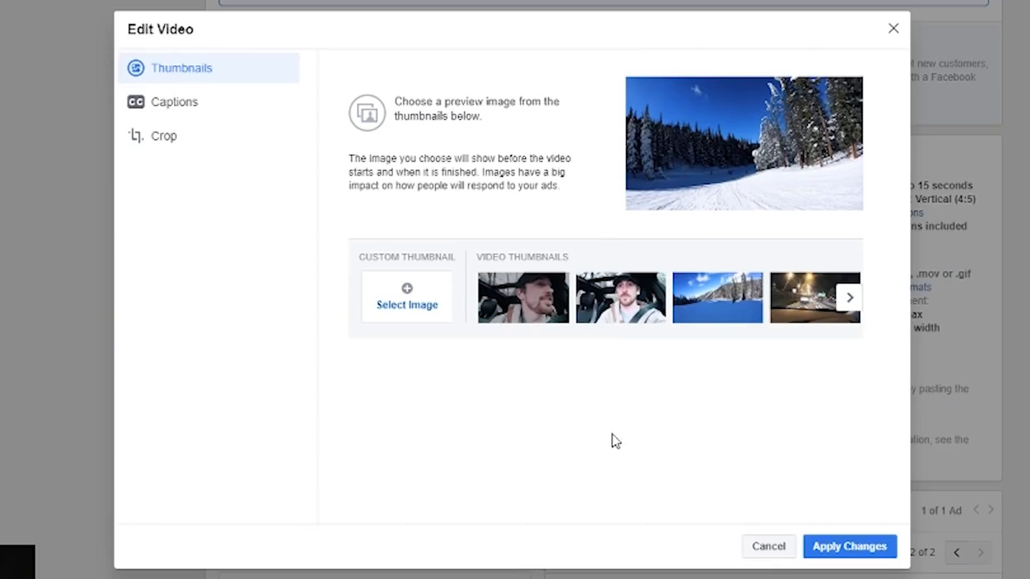
Change the ad video's thumbnail to the ski-lift view over the snowy slope and apply the change.
{"action": "left_click", "coordinate": [893, 28]}
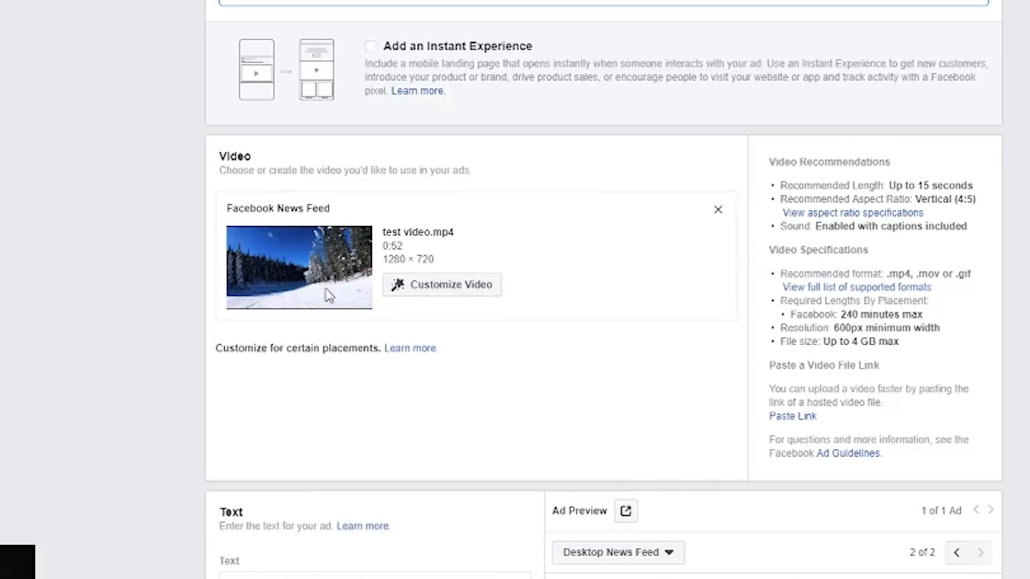
{"action": "left_click", "coordinate": [428, 286]}
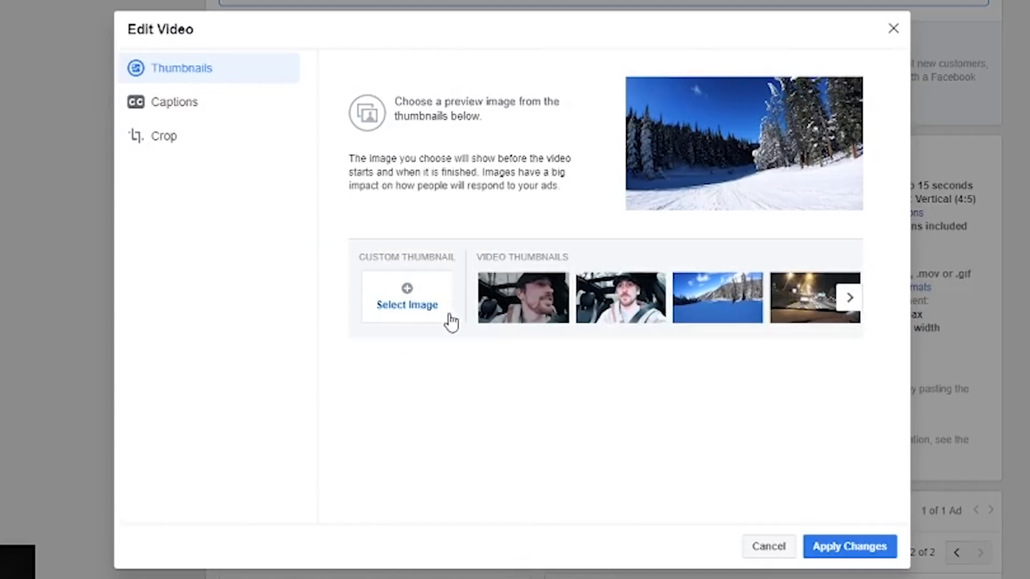
{"action": "left_click", "coordinate": [849, 297]}
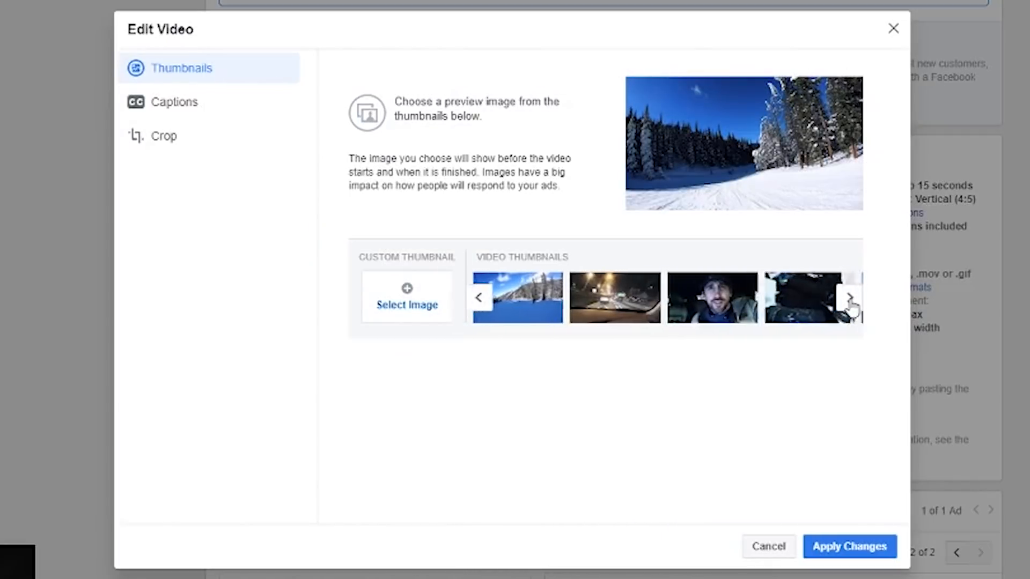
{"action": "left_click", "coordinate": [850, 298]}
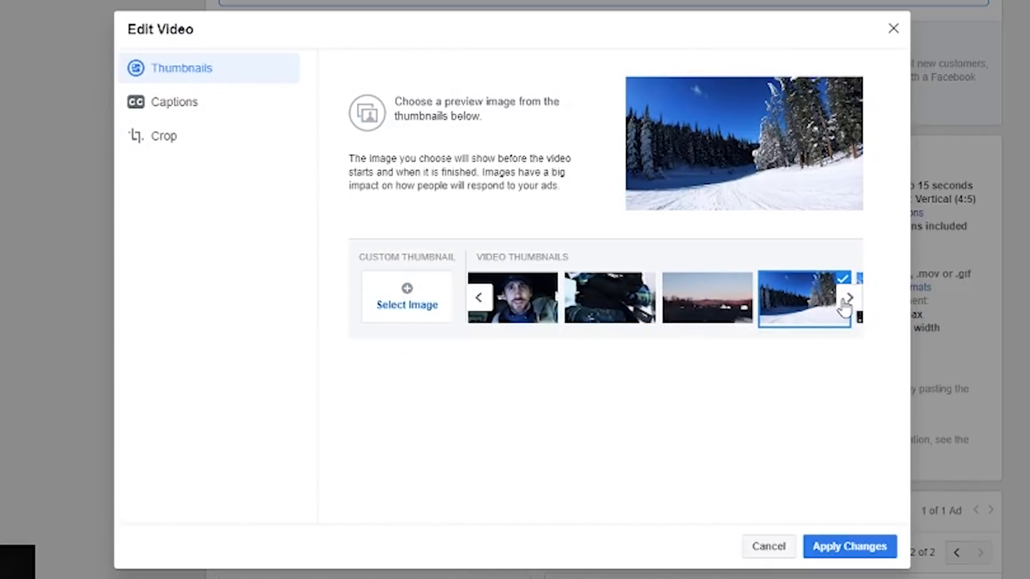
{"action": "left_click", "coordinate": [850, 298]}
{"action": "left_click", "coordinate": [722, 309]}
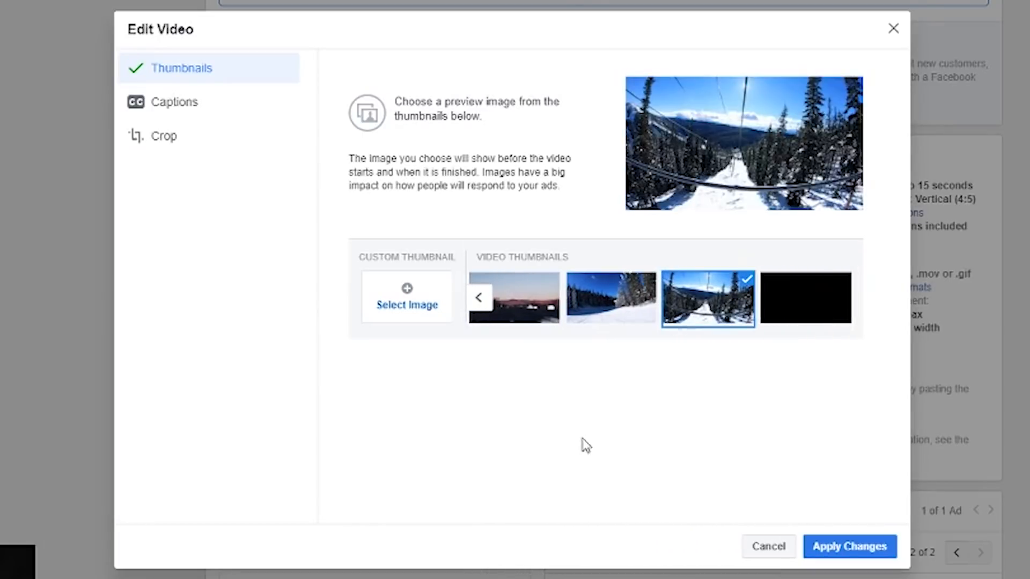
{"action": "left_click", "coordinate": [847, 548]}
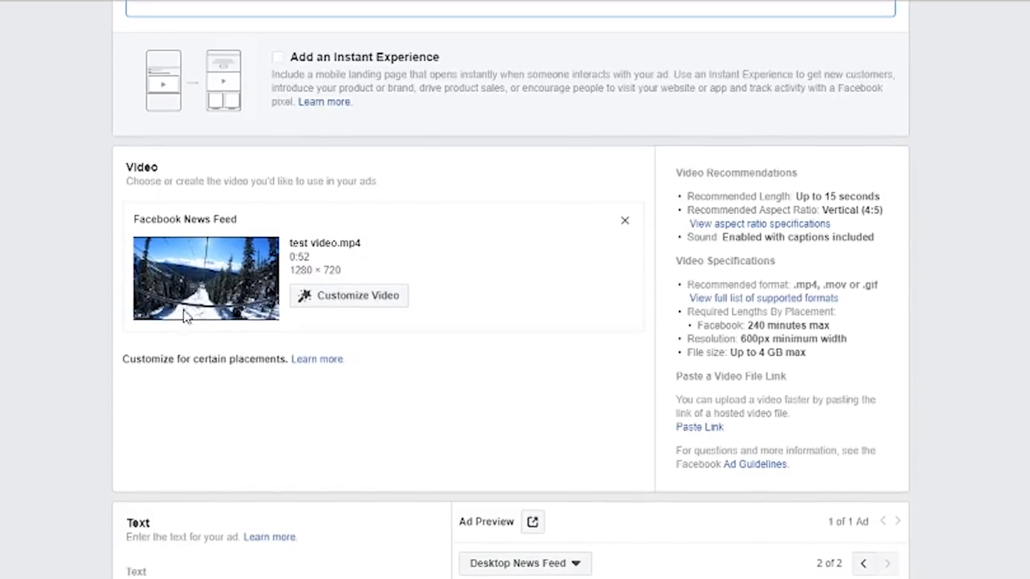
{"action": "scroll", "coordinate": [590, 472], "scroll_direction": "down", "scroll_amount": 8}
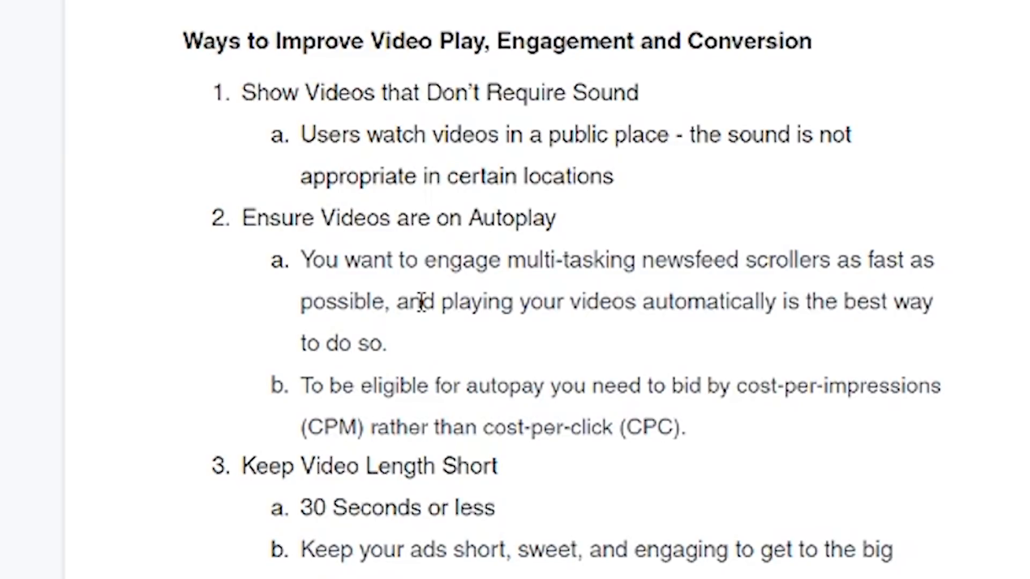
Read the document's tips on improving video play, engagement and conversion through to the Analytics section.
{"action": "scroll", "coordinate": [295, 280], "scroll_direction": "down", "scroll_amount": 3}
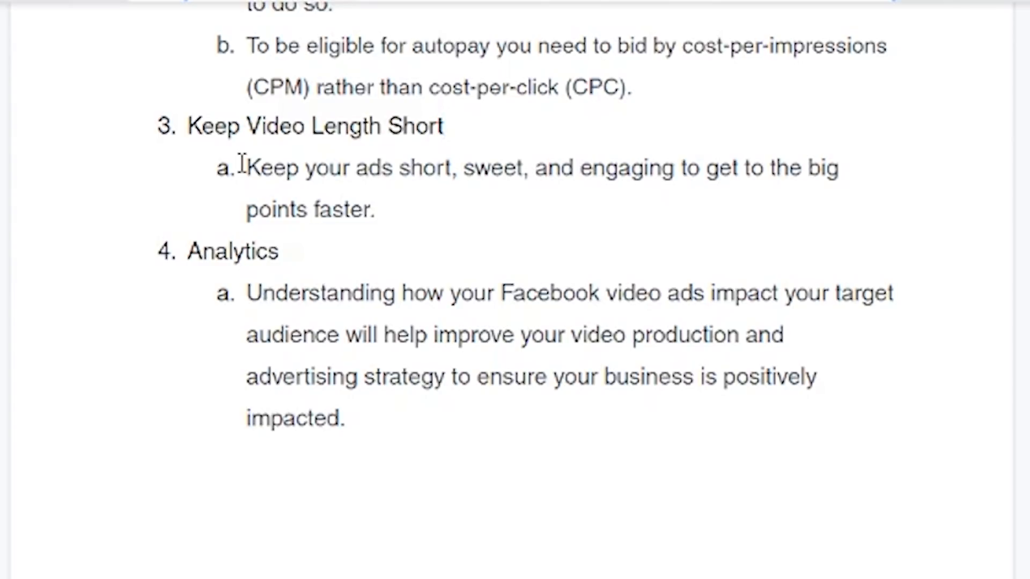
{"action": "scroll", "coordinate": [471, 249], "scroll_direction": "down", "scroll_amount": 2}
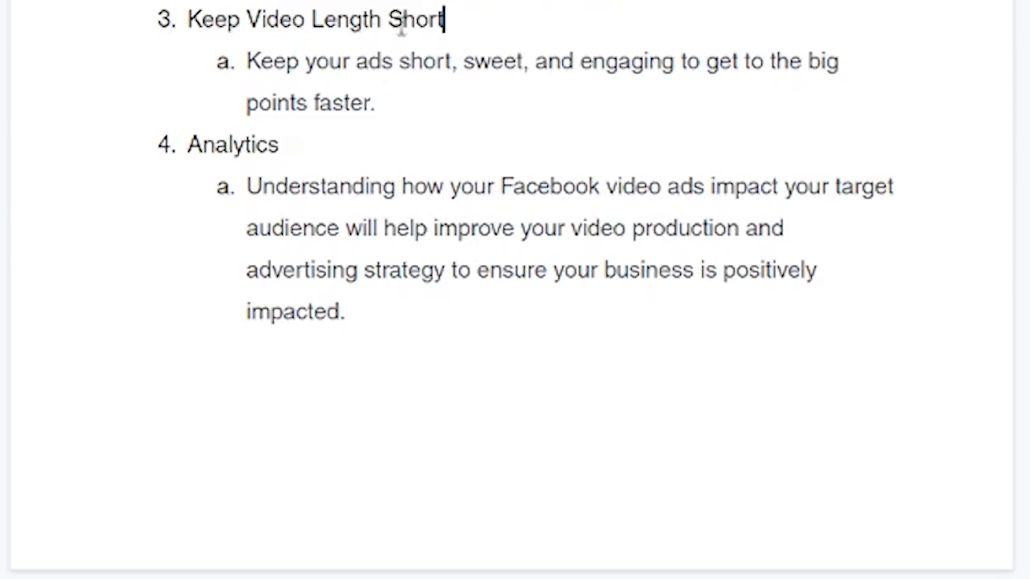
{"action": "scroll", "coordinate": [161, 111], "scroll_direction": "down", "scroll_amount": 3}
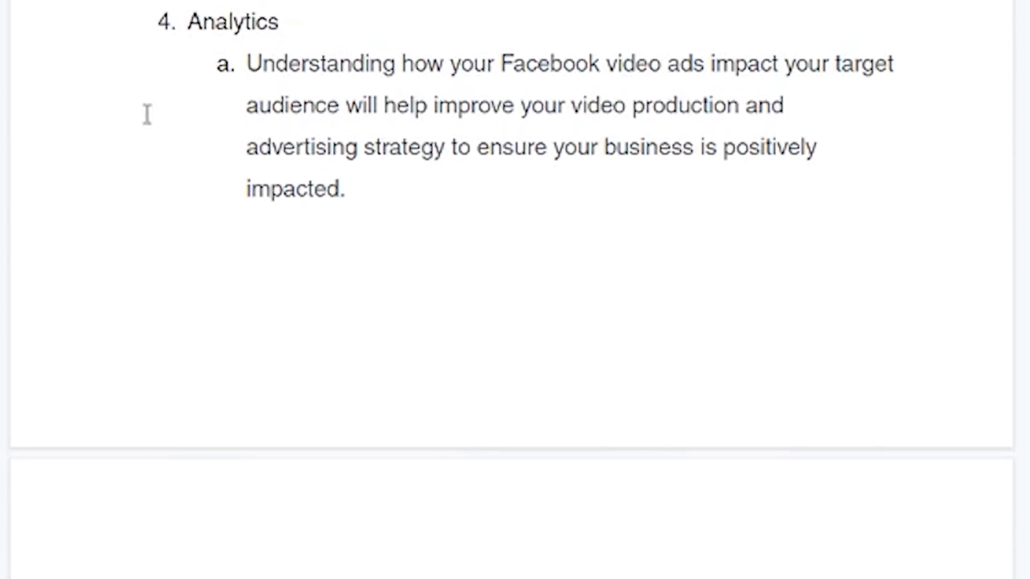